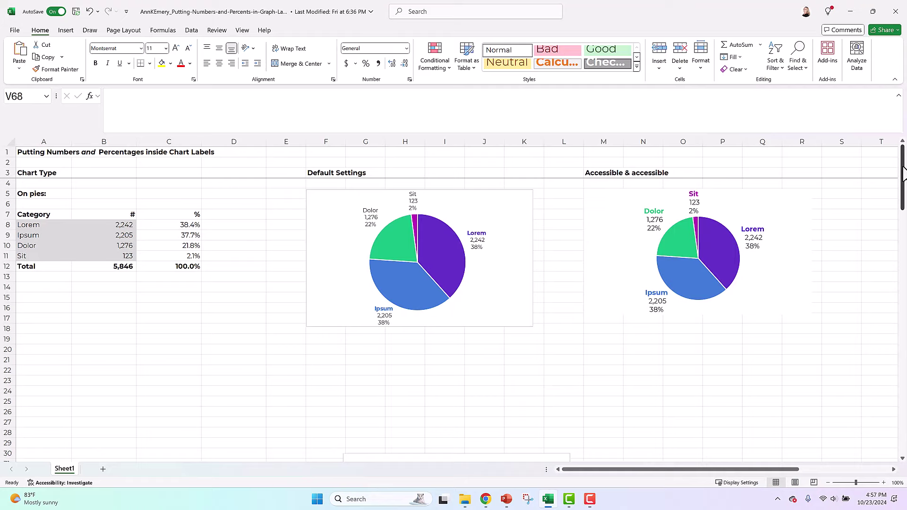
# Scroll down Sheet1 past the pie, donut and bar examples to the $k/$M big-number bar charts.
pyautogui.scroll(-7, 903, 172)
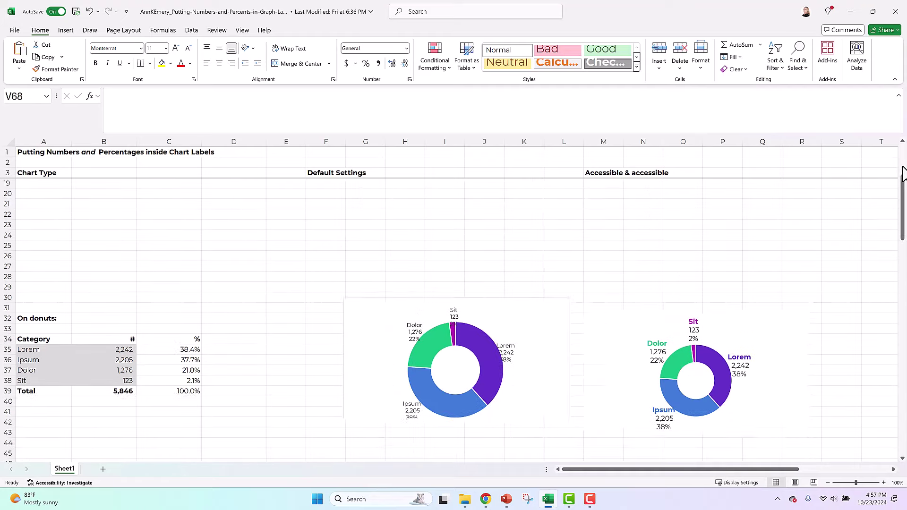
pyautogui.scroll(-16, 902, 172)
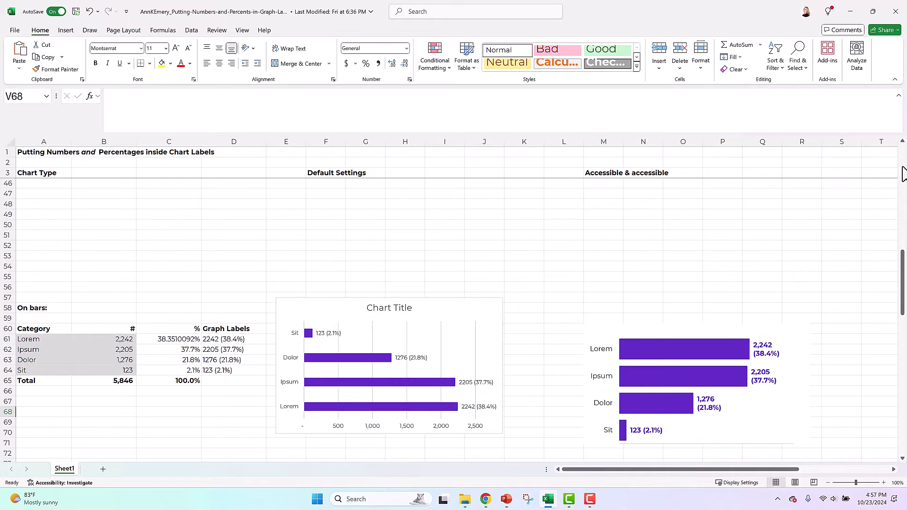
pyautogui.scroll(-3, 902, 172)
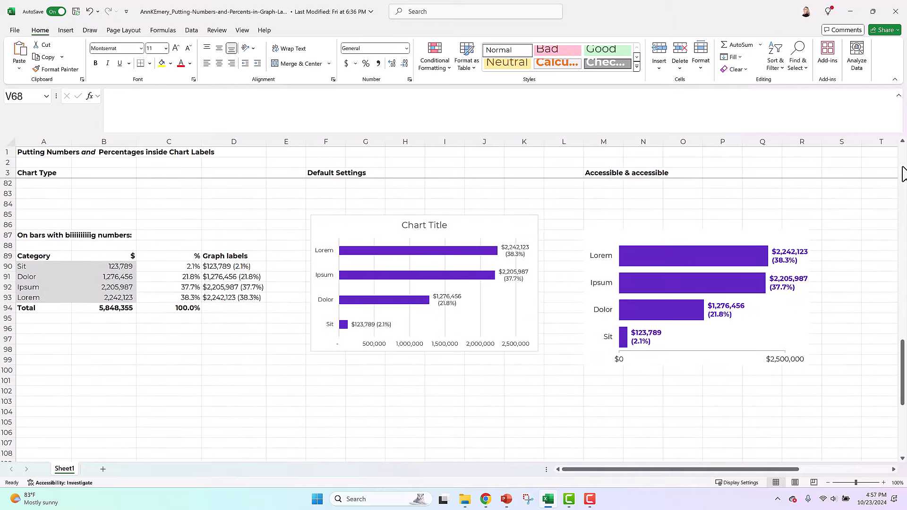
# Scroll back to the On pies table, where the Default Settings area is still empty.
pyautogui.scroll(-9, 903, 173)
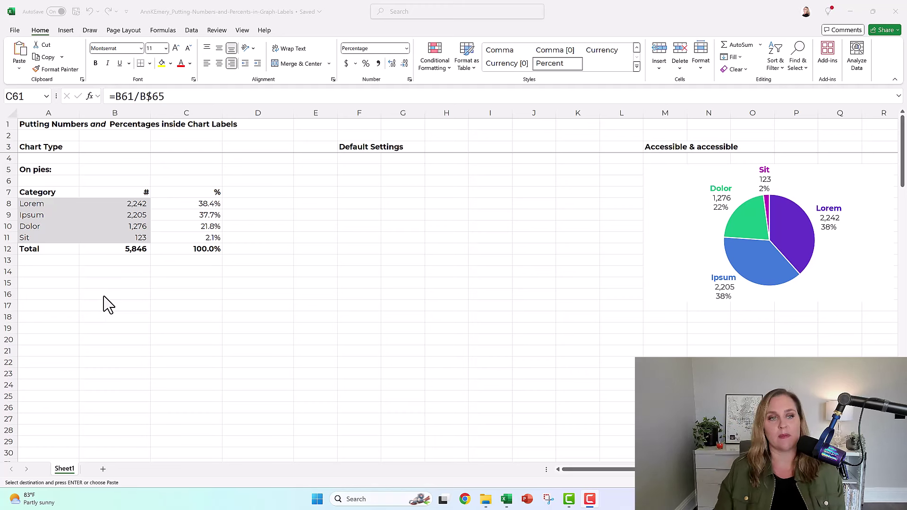
# Insert a flat 2-D pie chart of the Lorem–Sit numbers in A8:B11.
pyautogui.moveTo(55, 204); pyautogui.dragTo(134, 240)
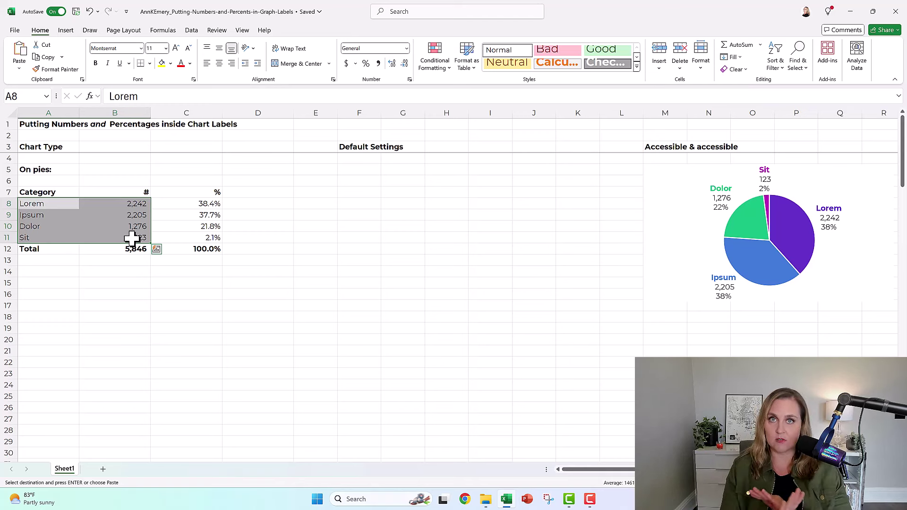
pyautogui.click(66, 31)
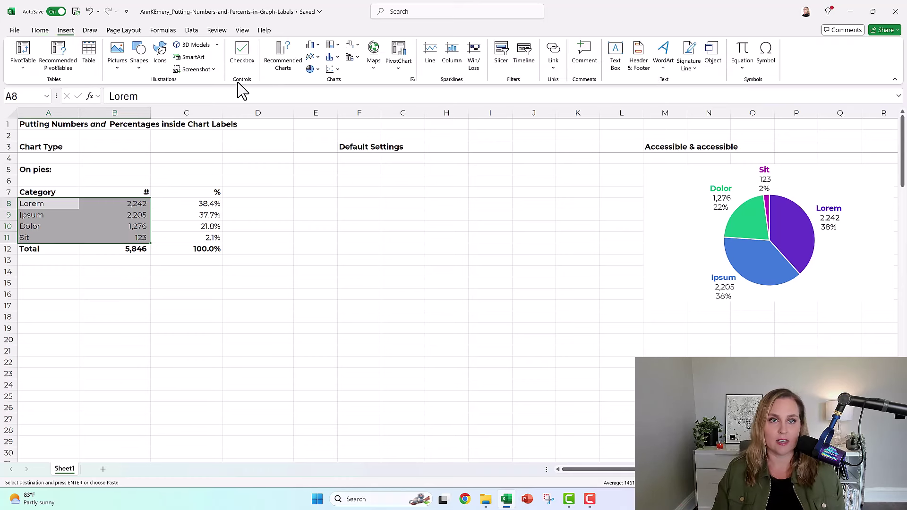
pyautogui.click(313, 70)
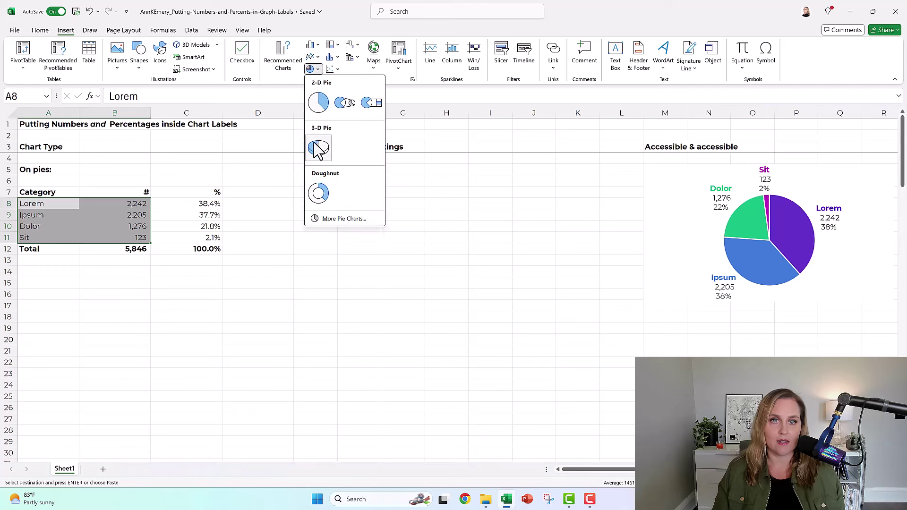
pyautogui.click(318, 105)
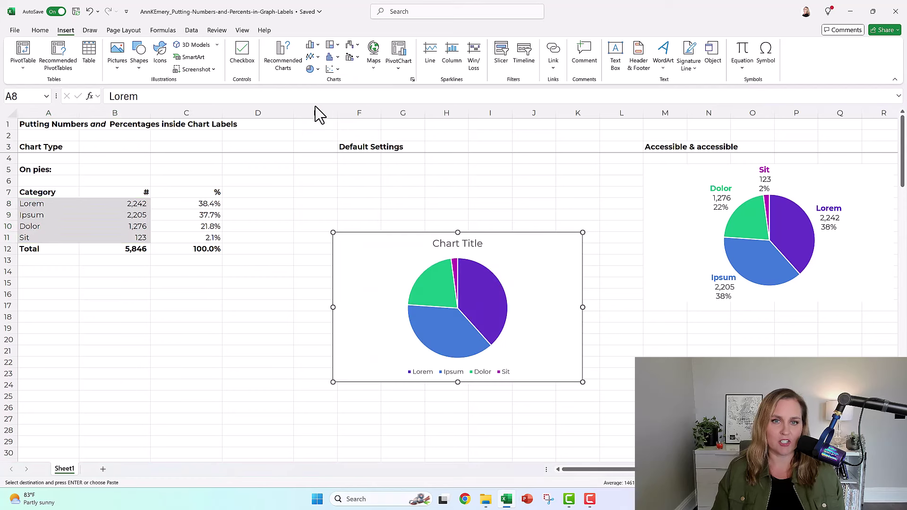
# Place the new pie under Default Settings, lined up with the accessible pie chart.
pyautogui.moveTo(347, 232); pyautogui.dragTo(352, 185)
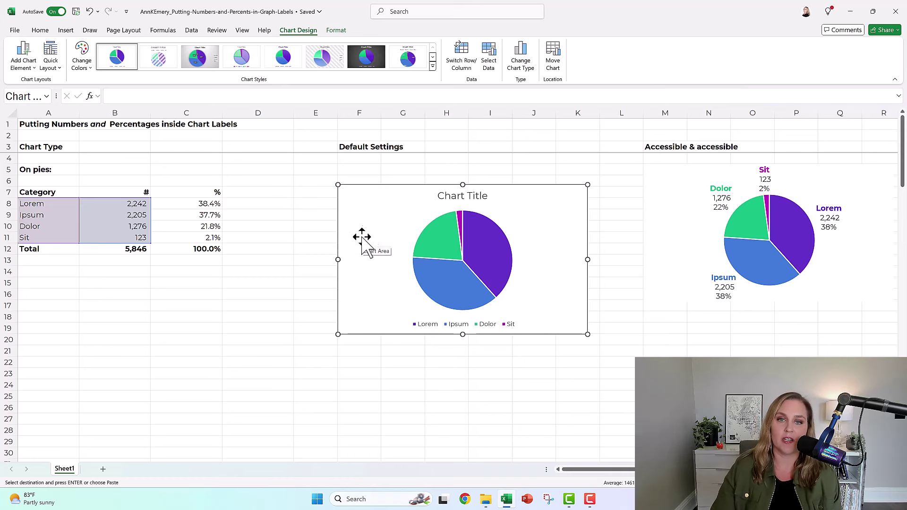
pyautogui.click(663, 177)
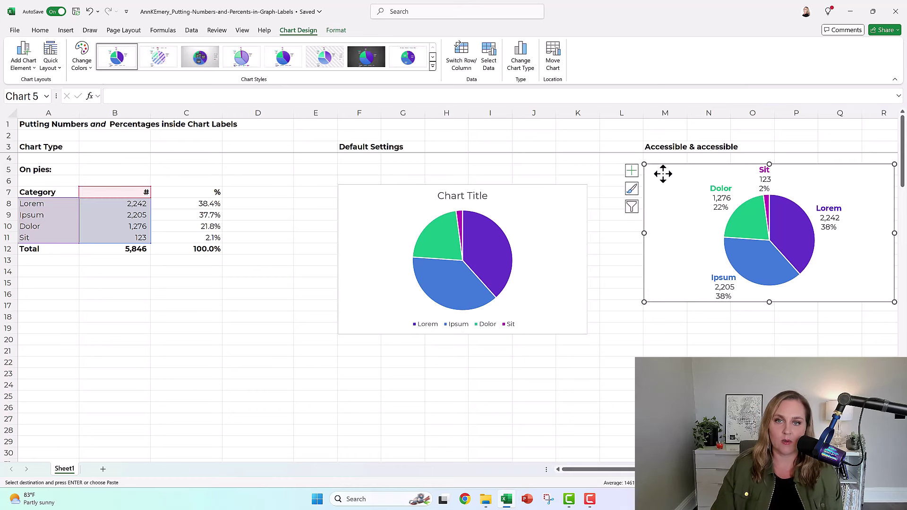
pyautogui.moveTo(350, 189); pyautogui.dragTo(348, 172)
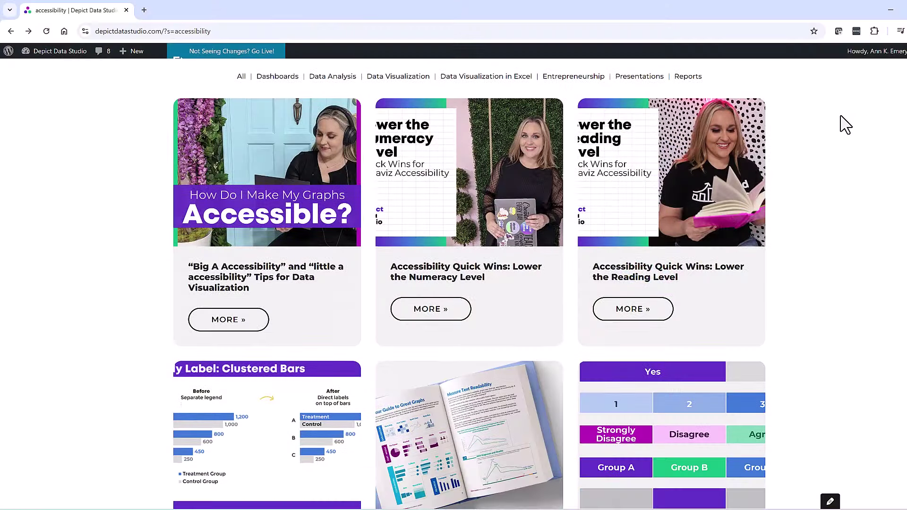
# Scroll through the Depict Data Studio accessibility search results and their post cards.
pyautogui.scroll(-1, 846, 125)
pyautogui.scroll(-1, 845, 125)
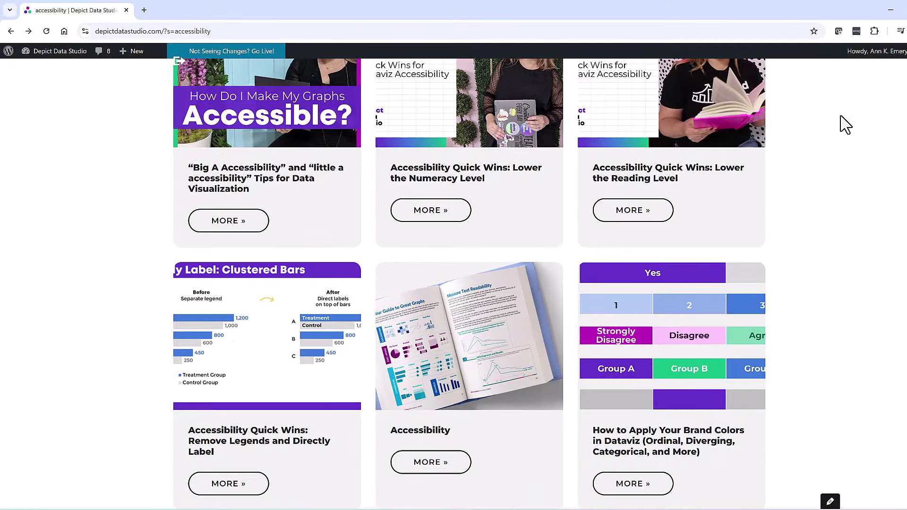
pyautogui.scroll(-1, 846, 126)
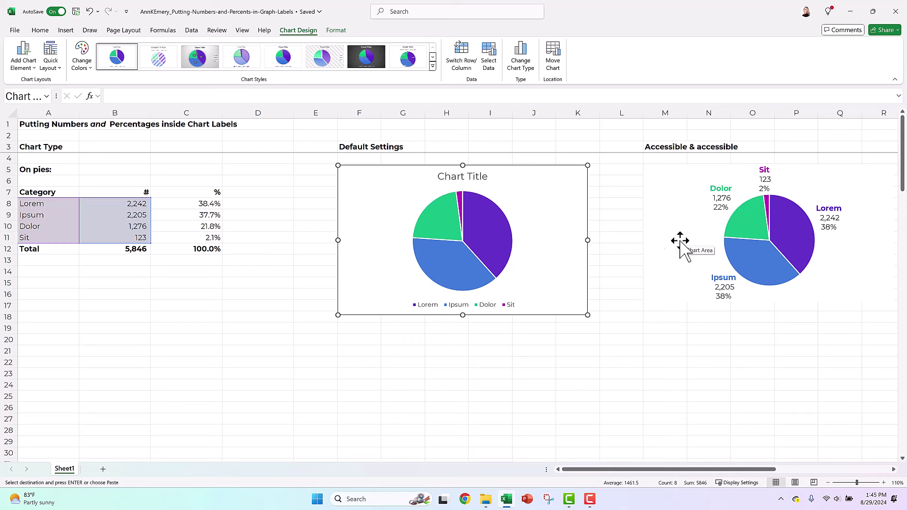
# Add data labels to the default pie showing each slice's count: 2,242, 2,205, 1,276 and 123.
pyautogui.click(494, 226)
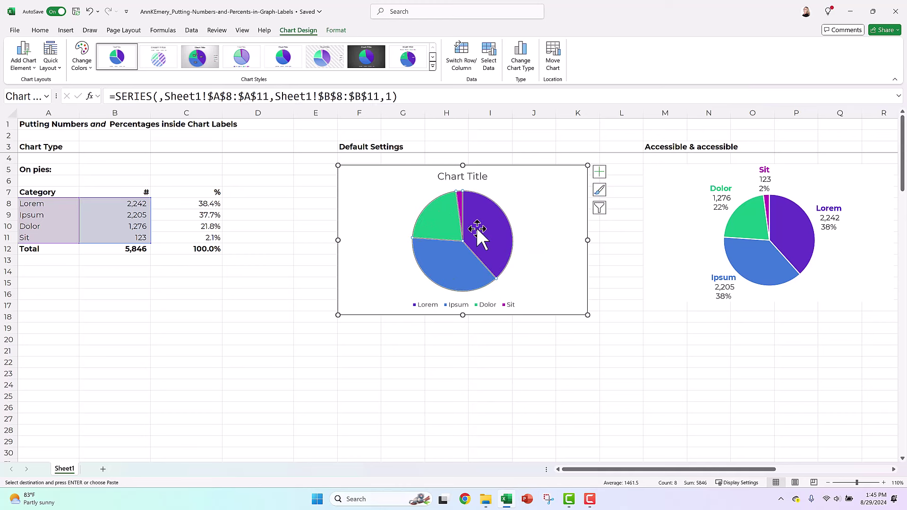
pyautogui.rightClick(479, 229)
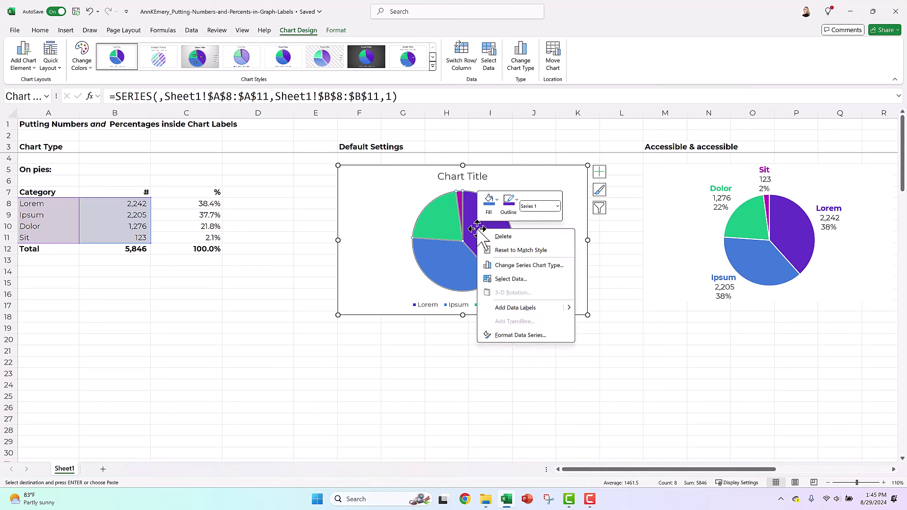
pyautogui.click(516, 308)
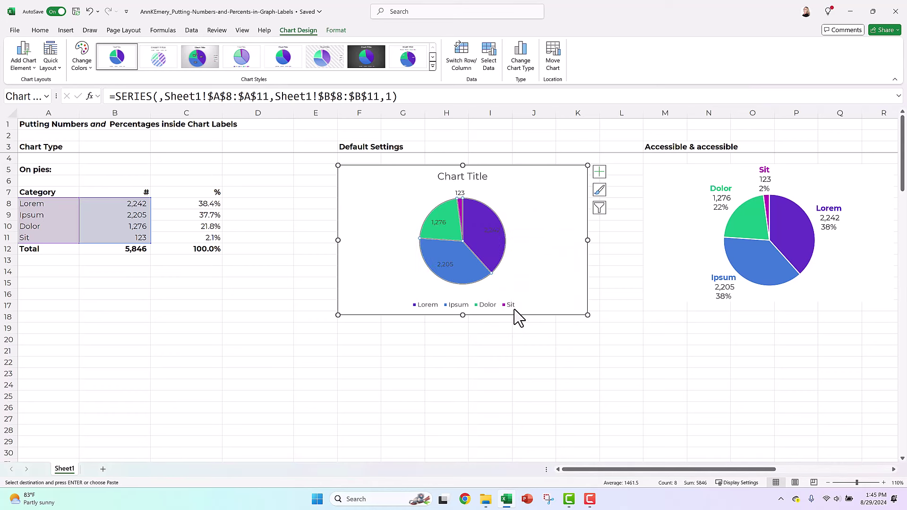
pyautogui.click(441, 222)
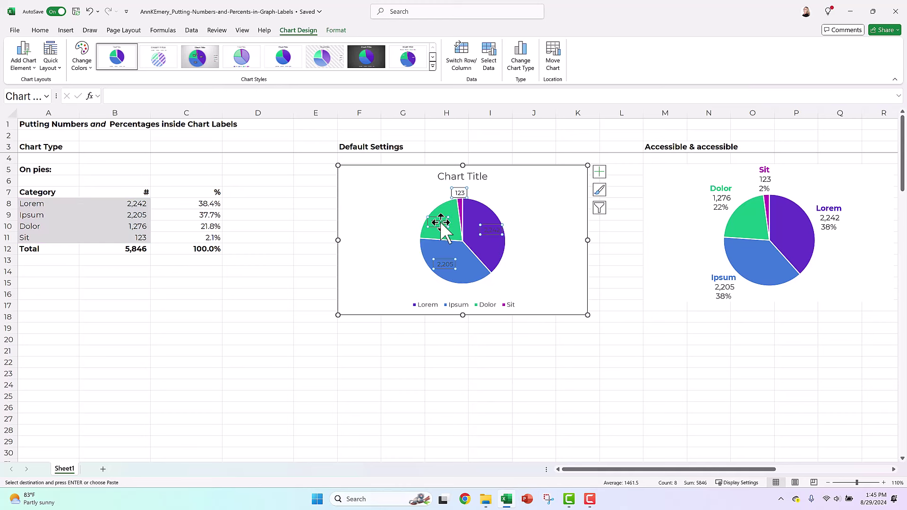
pyautogui.rightClick(445, 232)
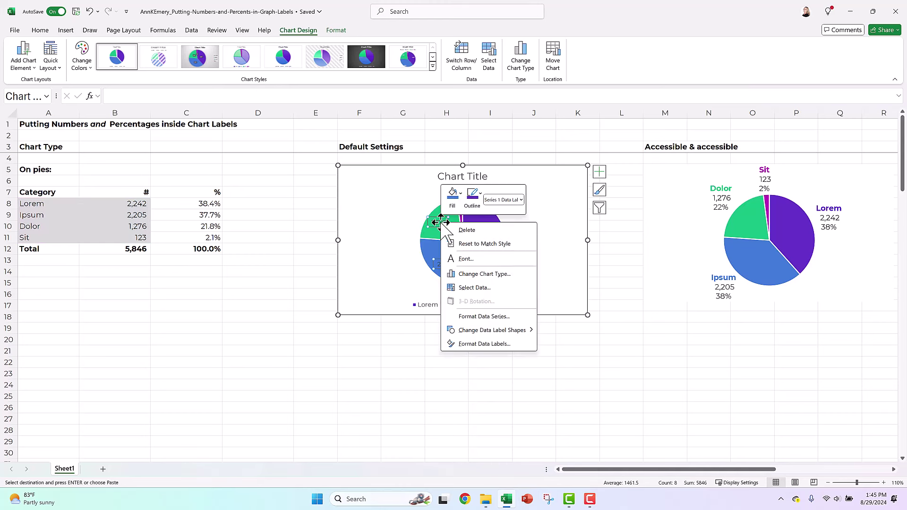
# Make the pie labels show category name, count and percentage, e.g. 'Sit, 123, 2%'.
pyautogui.click(484, 344)
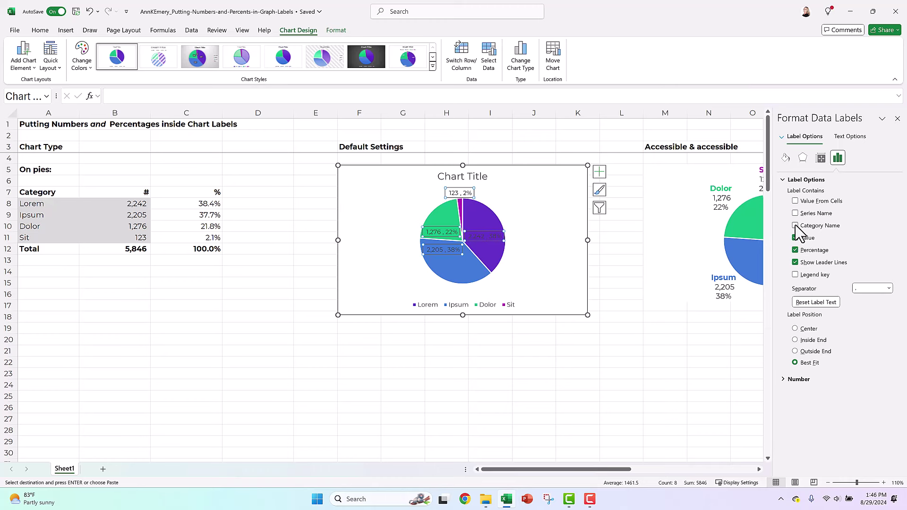
pyautogui.click(795, 225)
pyautogui.moveTo(627, 469); pyautogui.dragTo(654, 470)
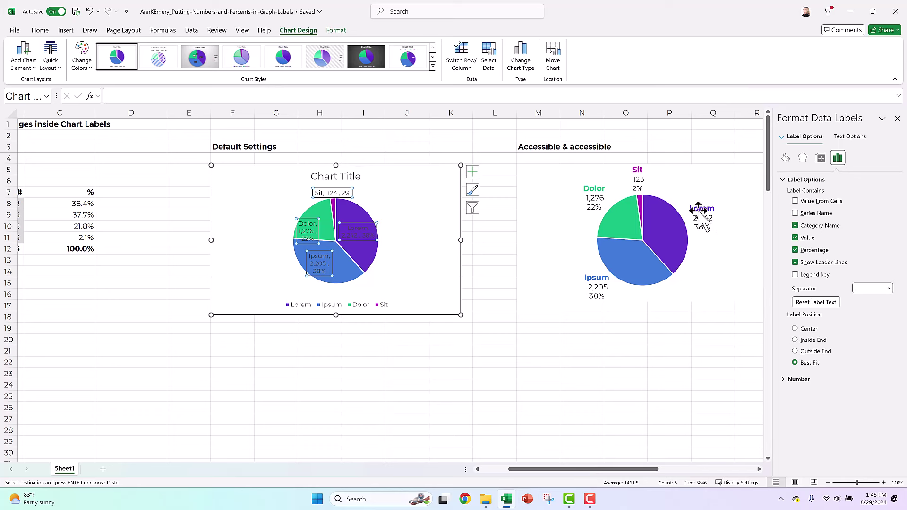
# Delete the default pie chart's legend and its Chart Title.
pyautogui.click(365, 304)
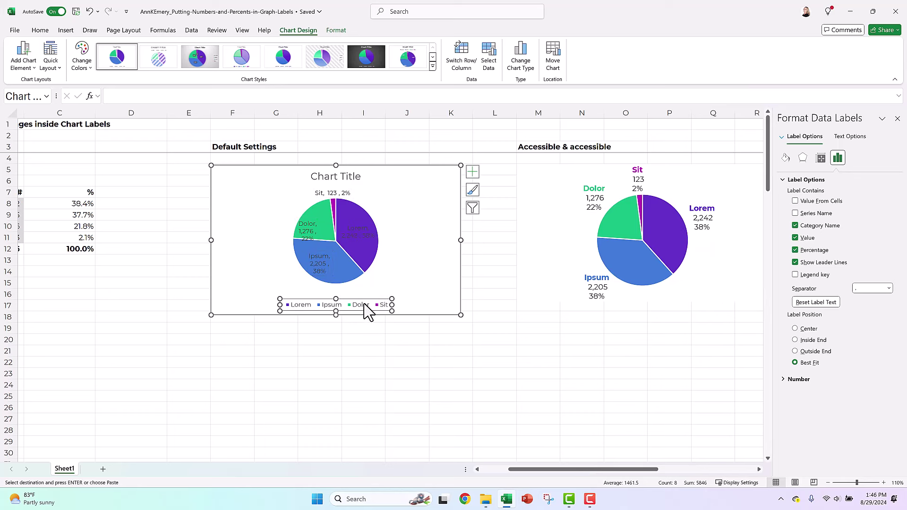
pyautogui.press('Delete')
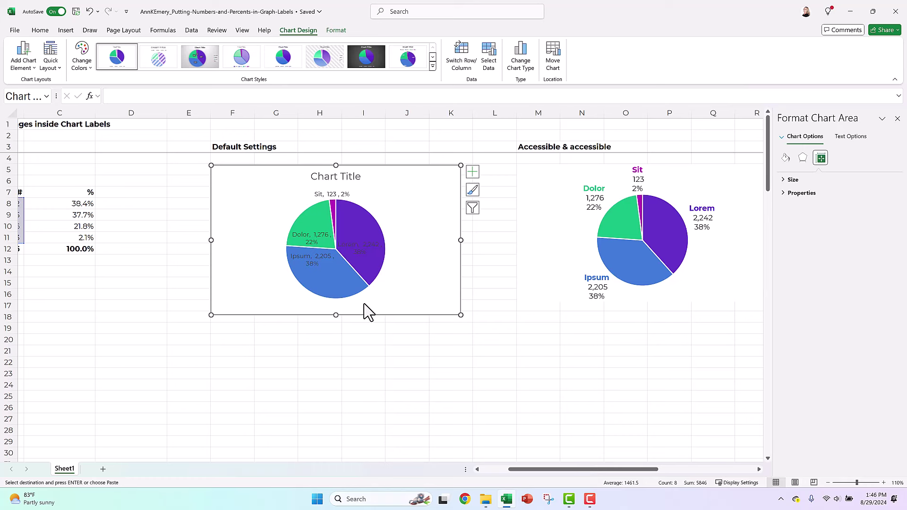
pyautogui.click(349, 178)
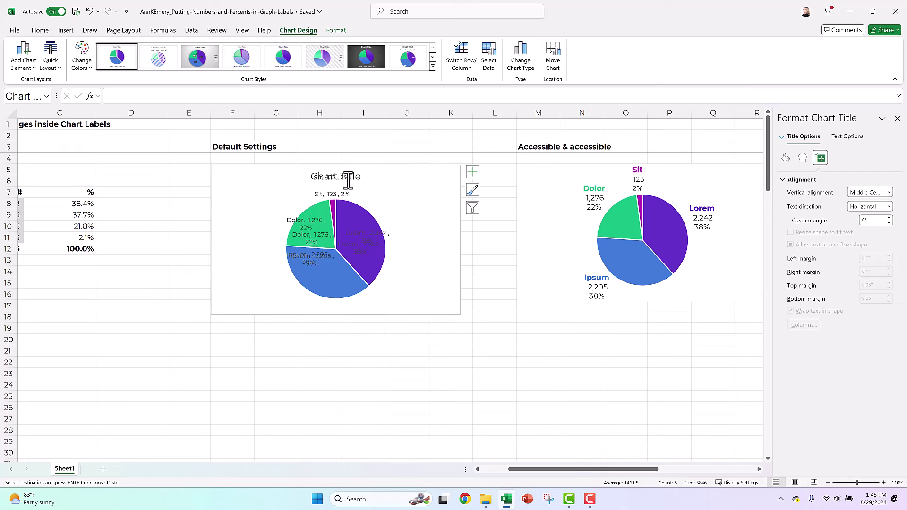
pyautogui.press('Delete')
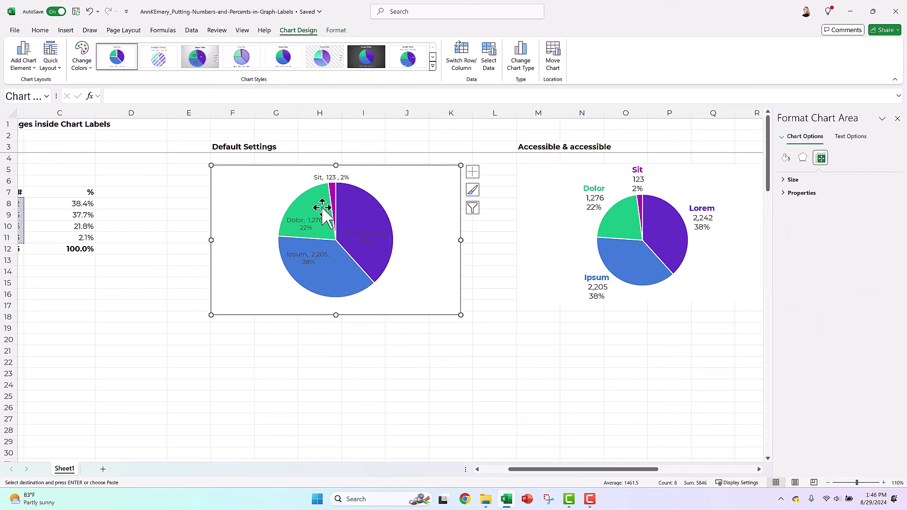
pyautogui.click(367, 232)
# Put each label's name, value and percent on separate lines, positioned at Outside End.
pyautogui.rightClick(367, 231)
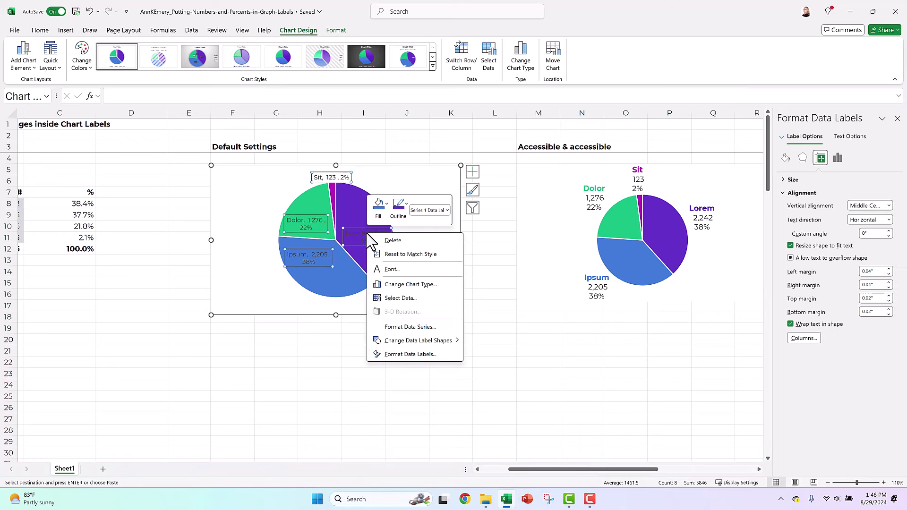
pyautogui.click(425, 355)
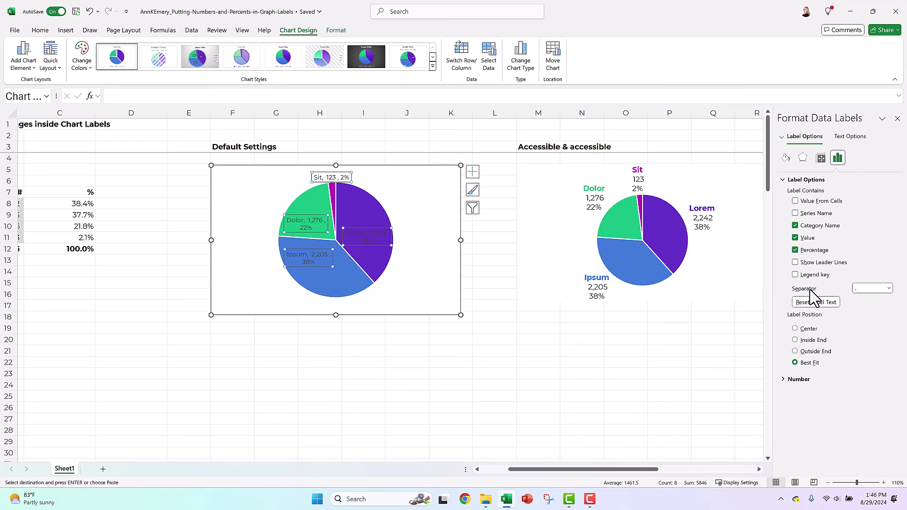
pyautogui.click(889, 289)
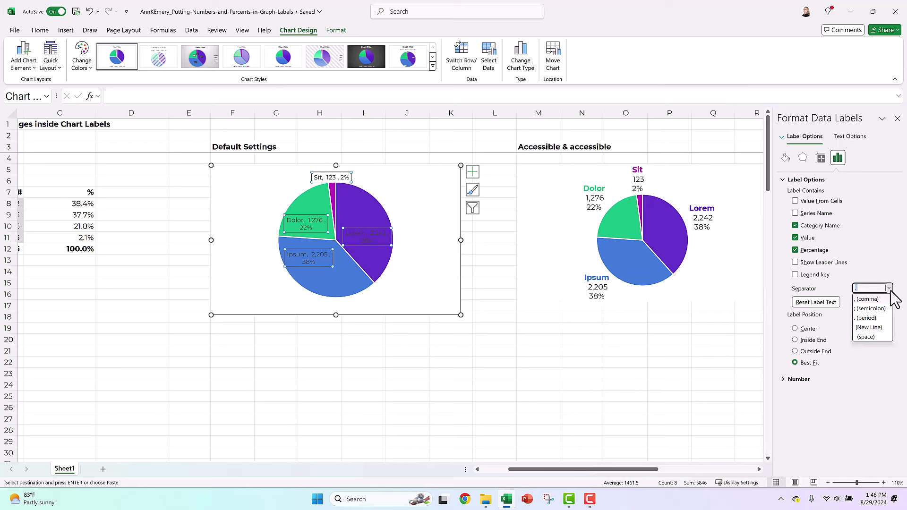
pyautogui.click(868, 328)
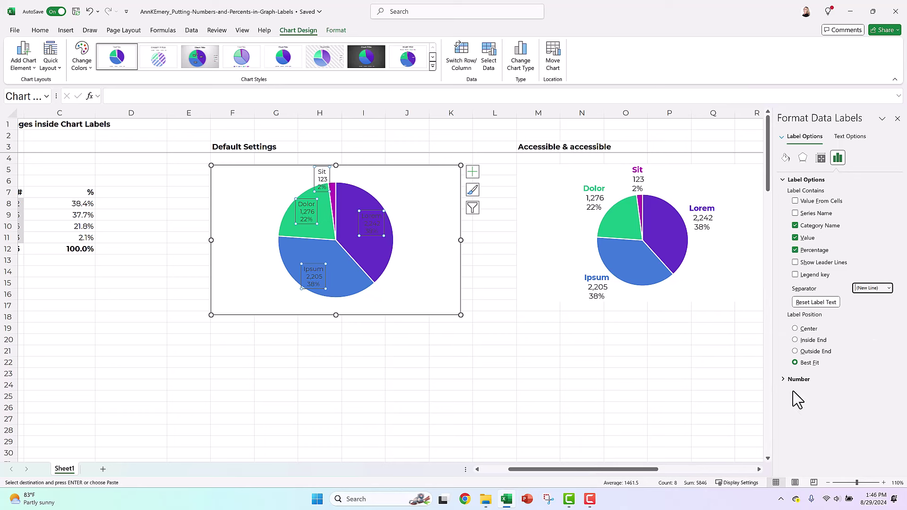
pyautogui.click(804, 352)
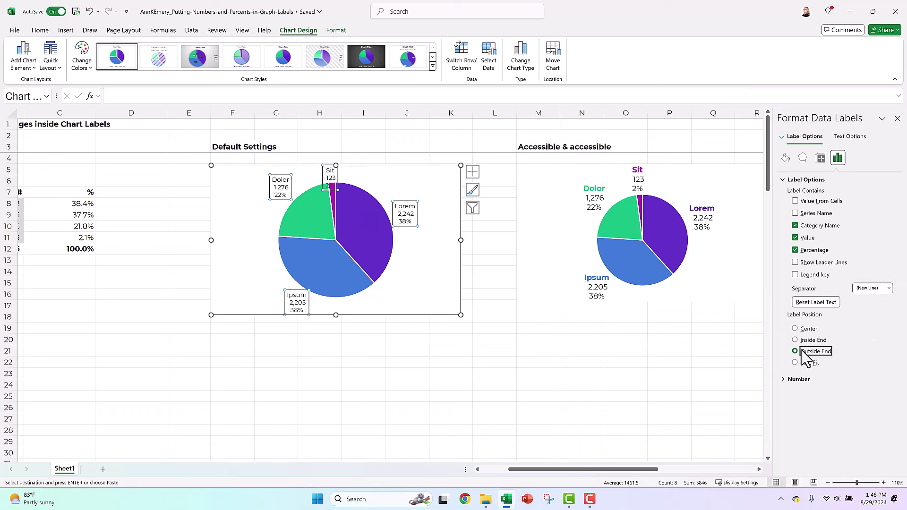
# Shrink the pie's plot area slightly to make room for the outside labels.
pyautogui.click(388, 287)
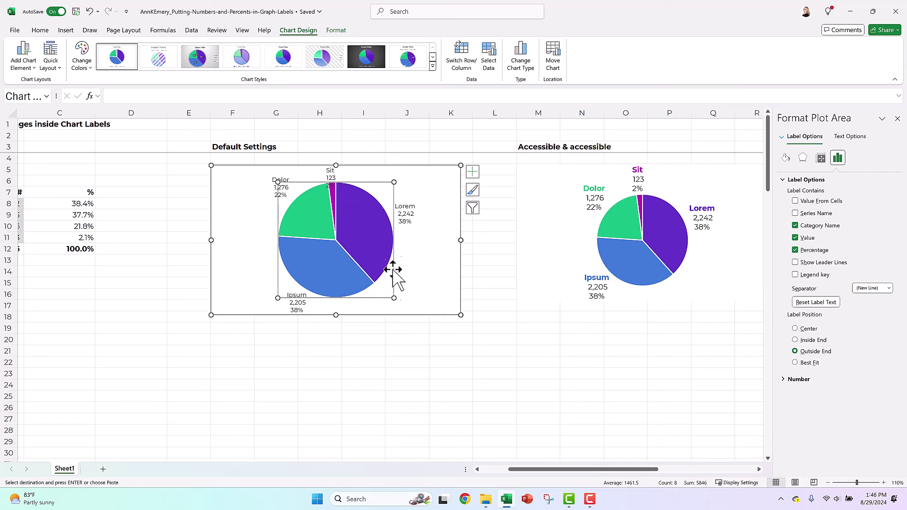
pyautogui.moveTo(394, 182)
pyautogui.mouseDown()
pyautogui.moveTo(437, 181)
pyautogui.moveTo(387, 189)
pyautogui.mouseUp()
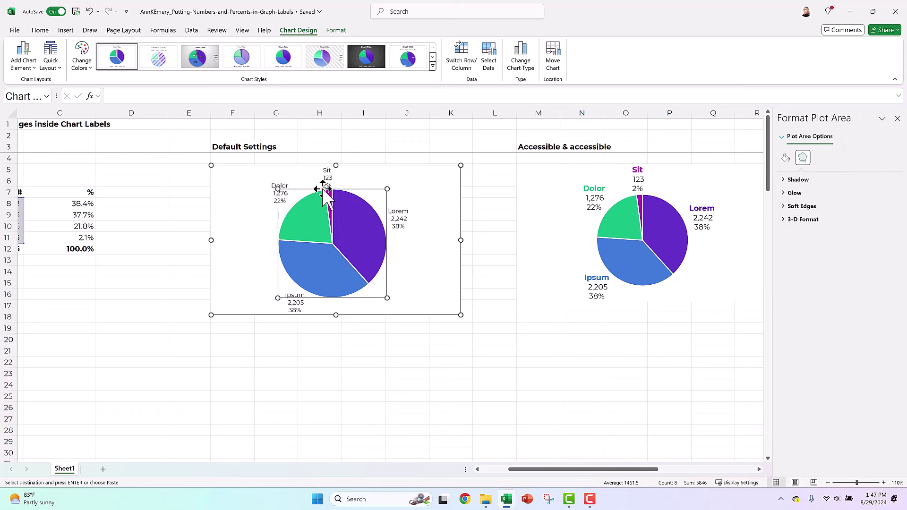
pyautogui.moveTo(277, 189); pyautogui.dragTo(279, 191)
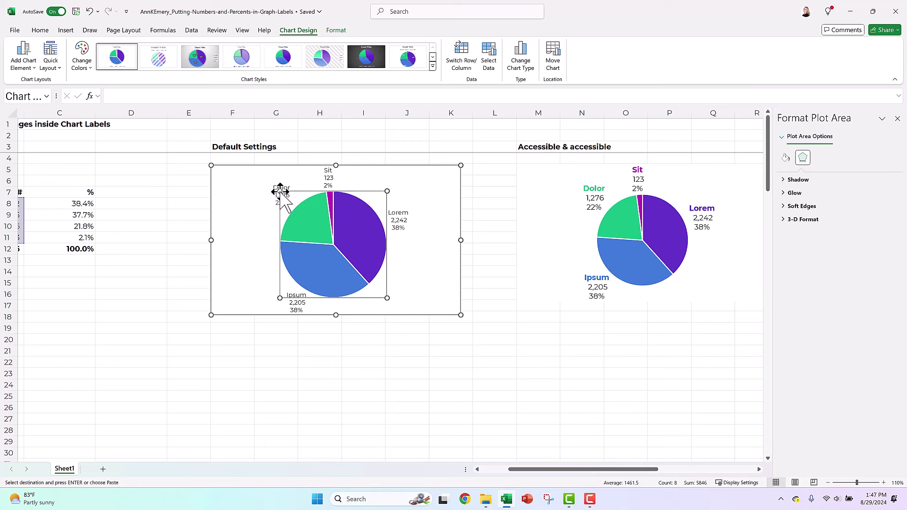
# Zoom in on the chart and start editing the text of the Lorem data label.
pyautogui.click(396, 215)
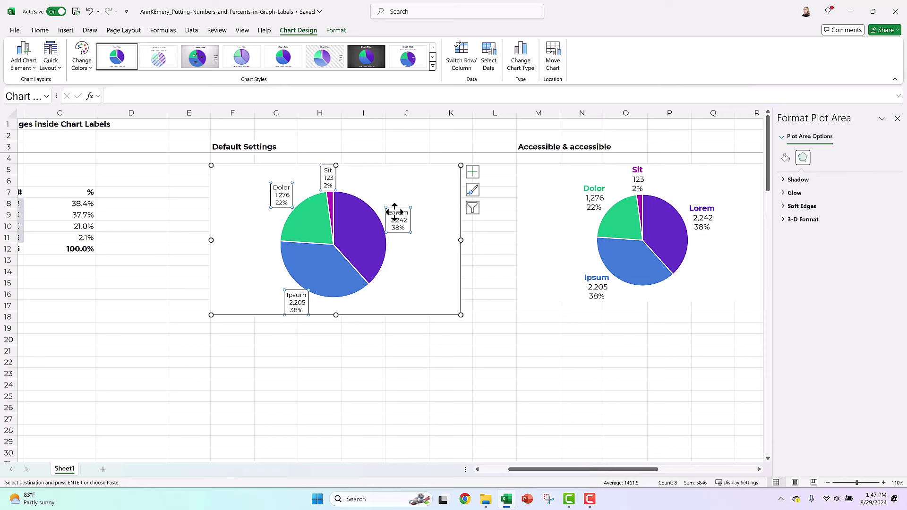
pyautogui.click(883, 483)
pyautogui.click(883, 482)
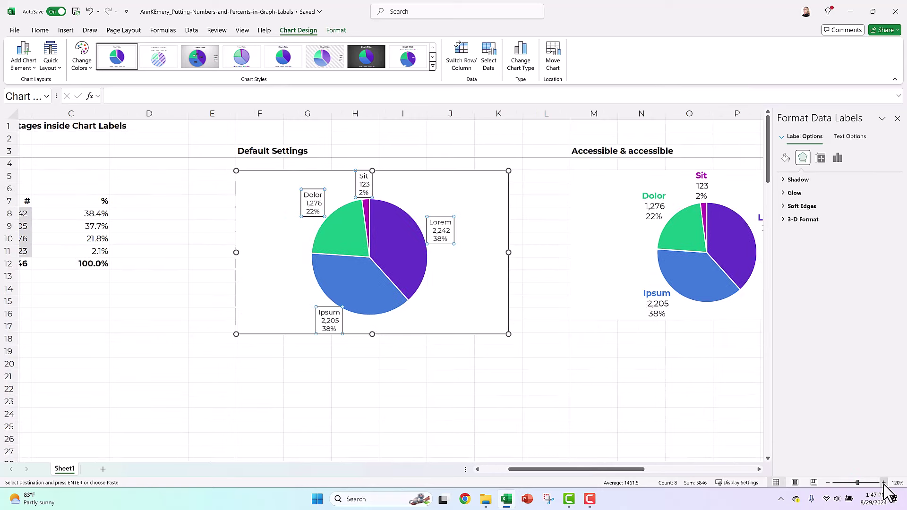
pyautogui.click(884, 482)
pyautogui.click(884, 482)
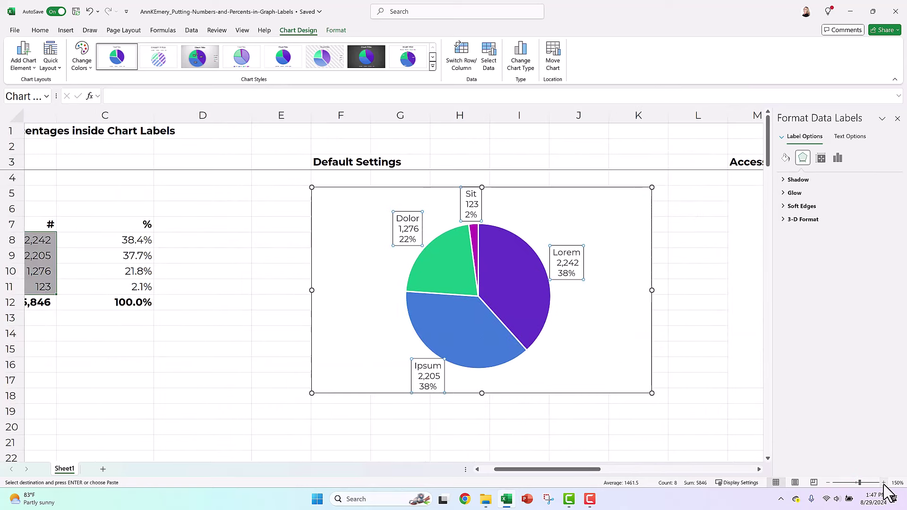
pyautogui.click(566, 255)
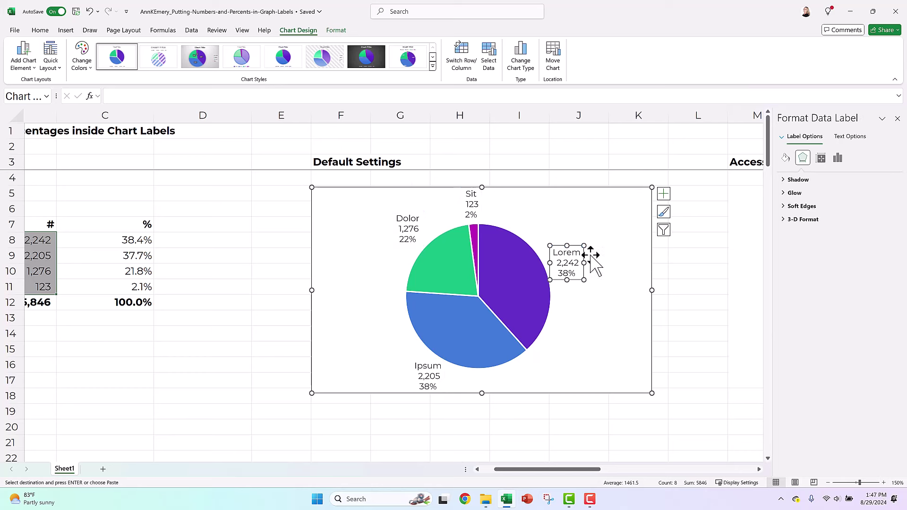
pyautogui.tripleClick(562, 255)
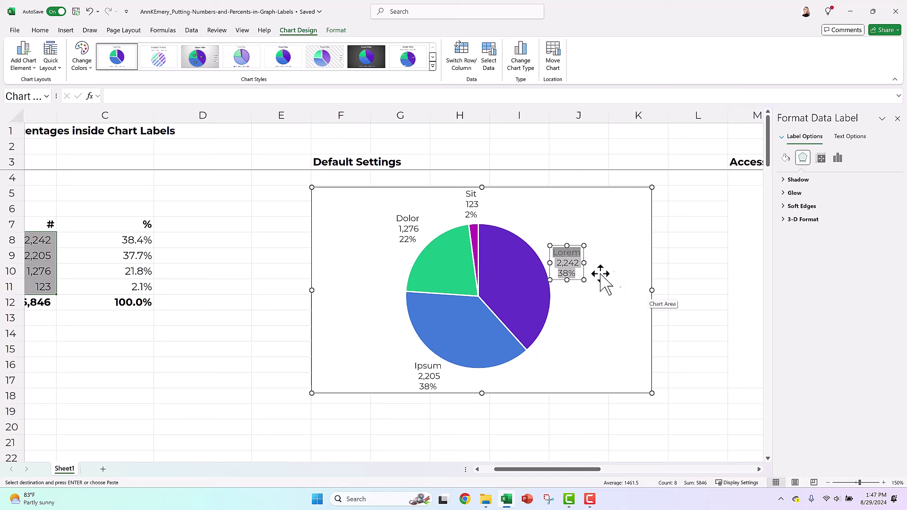
pyautogui.click(572, 265)
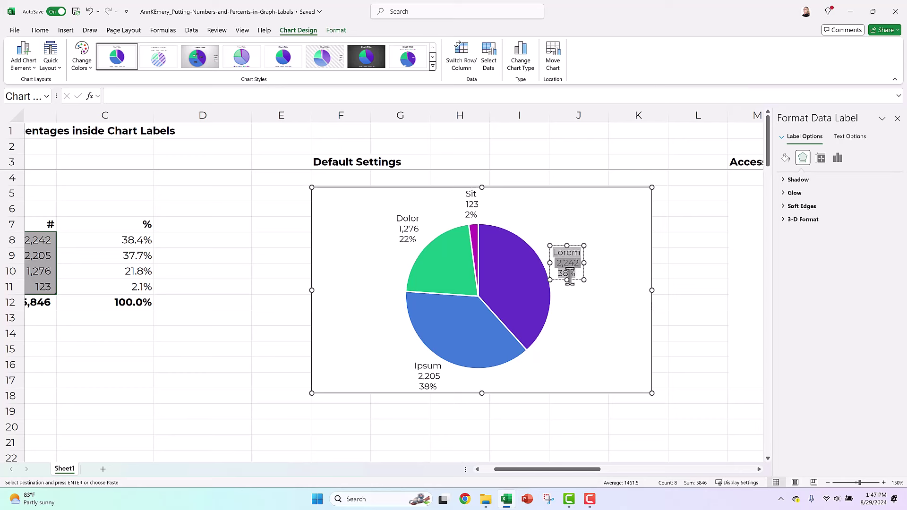
pyautogui.click(570, 274)
pyautogui.rightClick(570, 258)
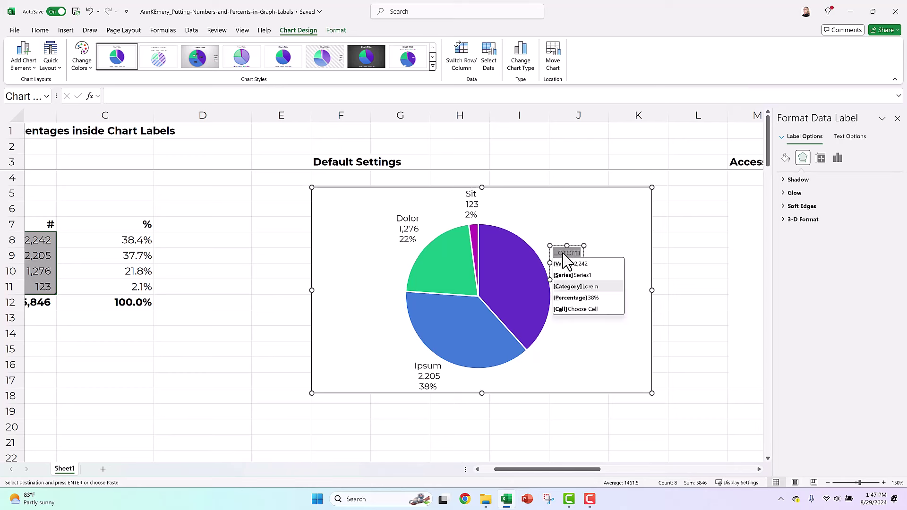
pyautogui.press('Escape')
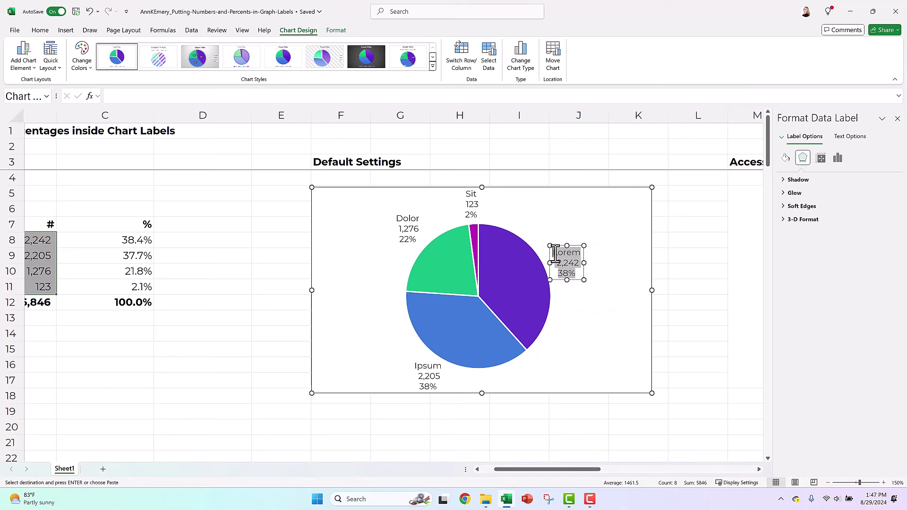
# Make the word Lorem purple and bold to match its slice.
pyautogui.moveTo(555, 255); pyautogui.dragTo(575, 253)
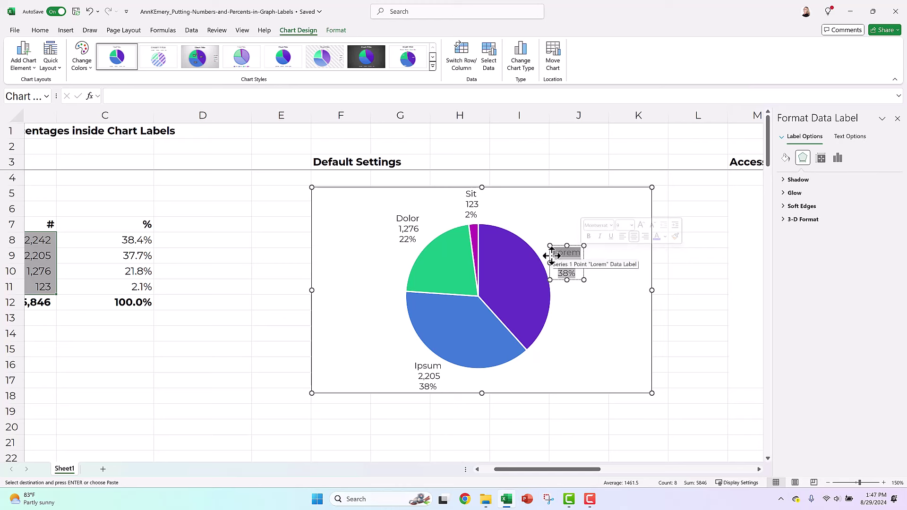
pyautogui.click(39, 31)
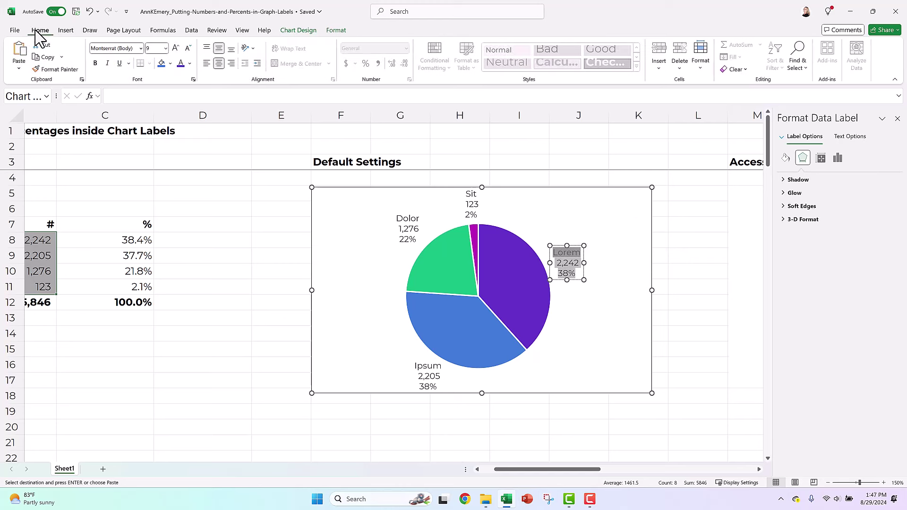
pyautogui.click(181, 63)
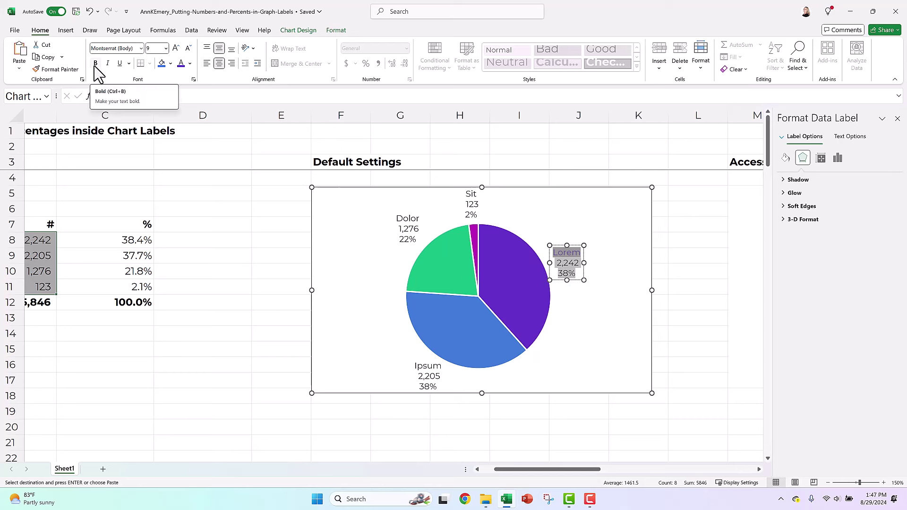
pyautogui.click(96, 64)
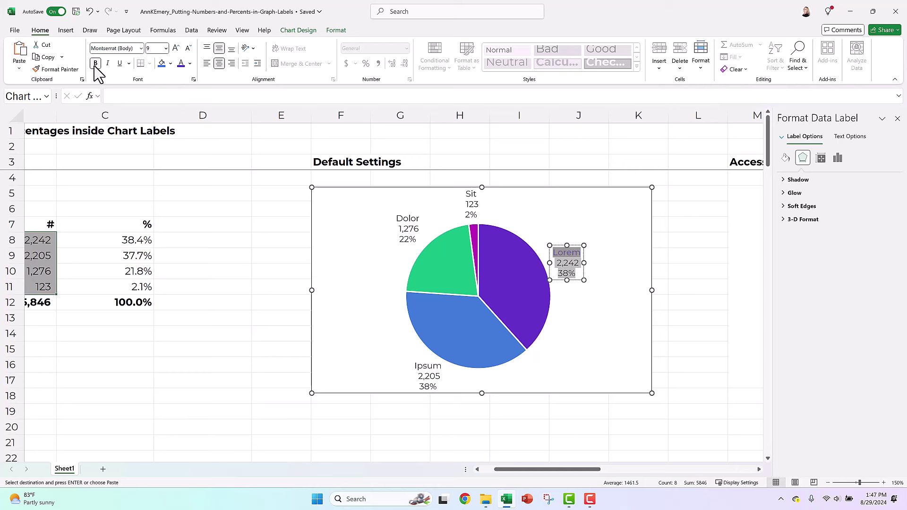
pyautogui.click(558, 191)
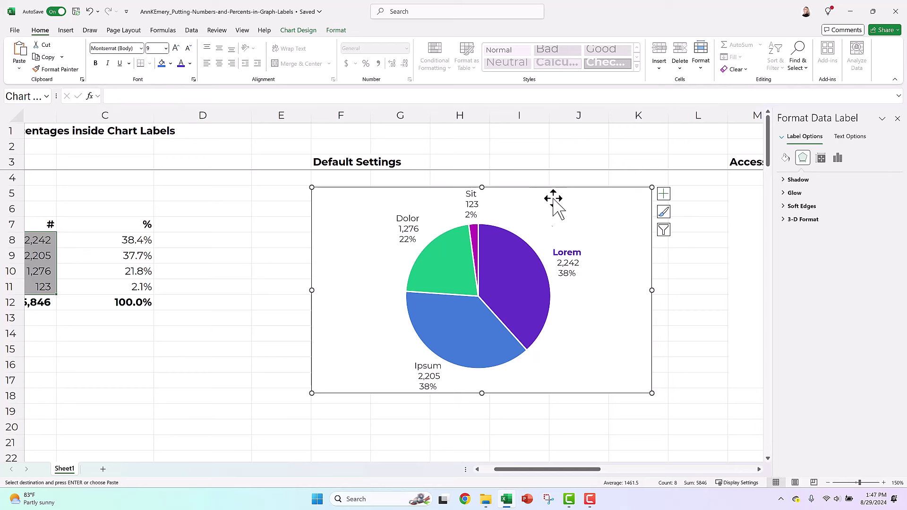
# Colour the word Ipsum in its label the blue theme colour, bold it, and close the Format pane.
pyautogui.click(424, 369)
pyautogui.click(424, 369)
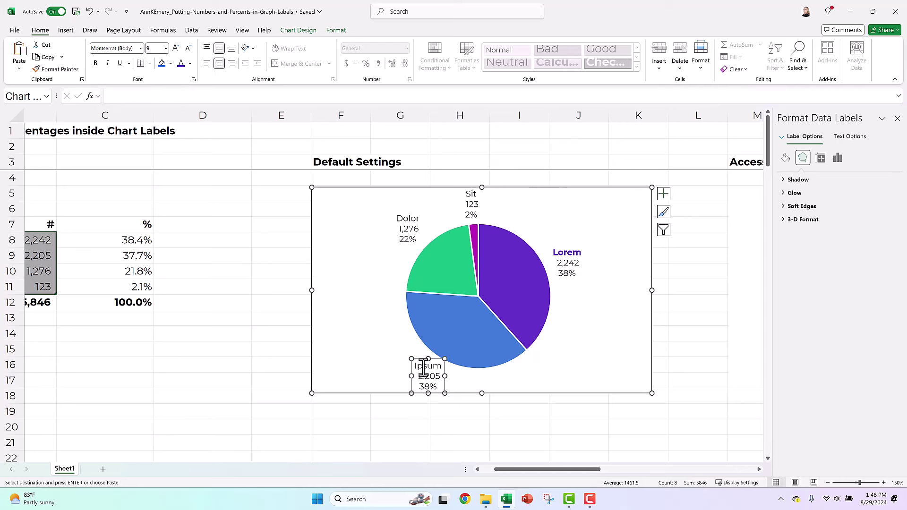
pyautogui.tripleClick(424, 369)
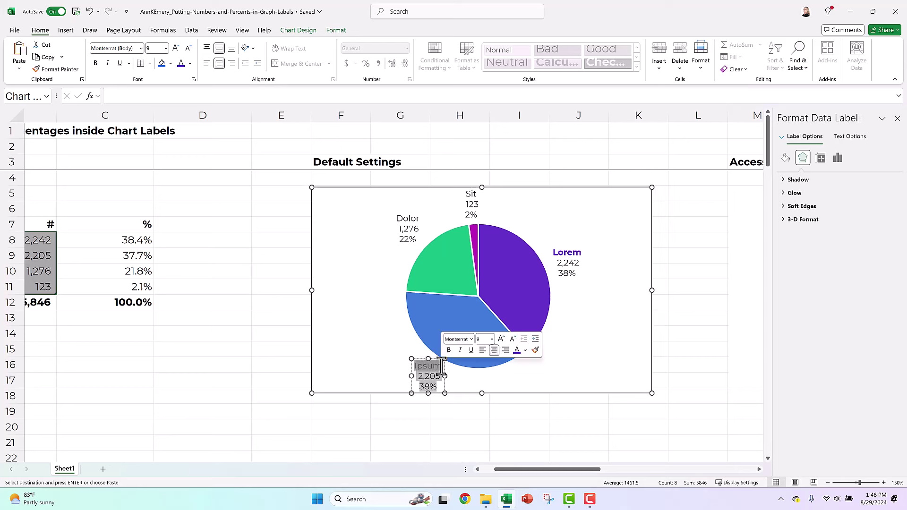
pyautogui.click(190, 63)
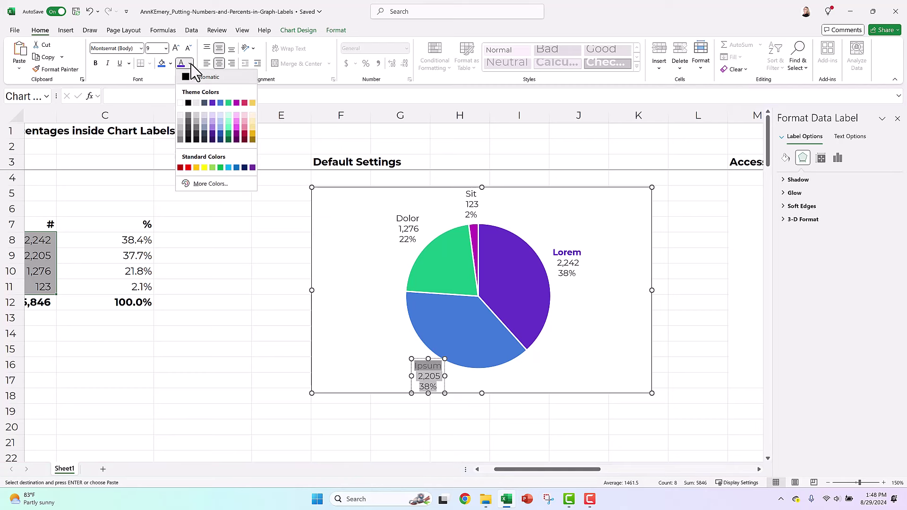
pyautogui.click(220, 102)
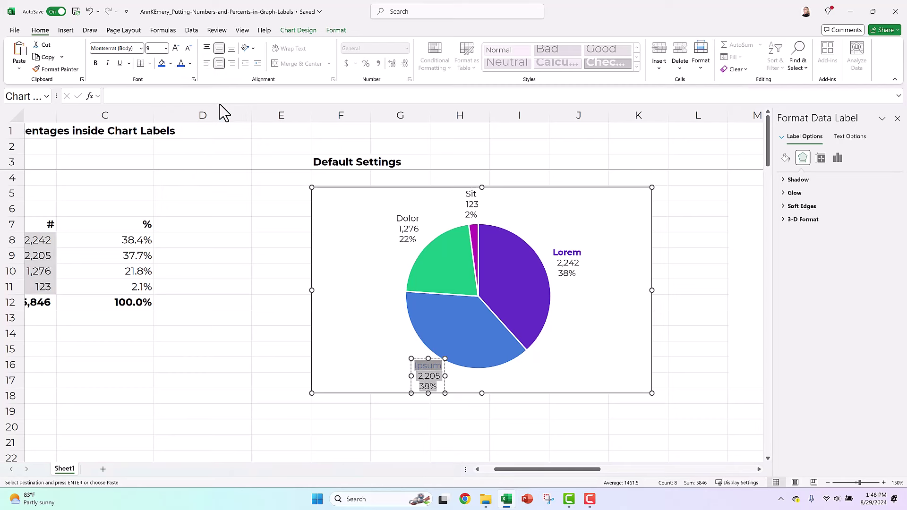
pyautogui.click(96, 63)
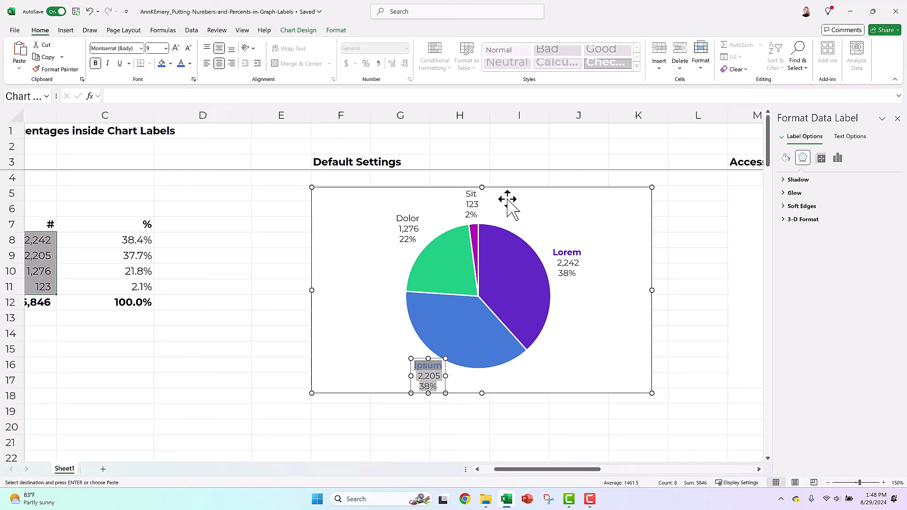
pyautogui.click(898, 119)
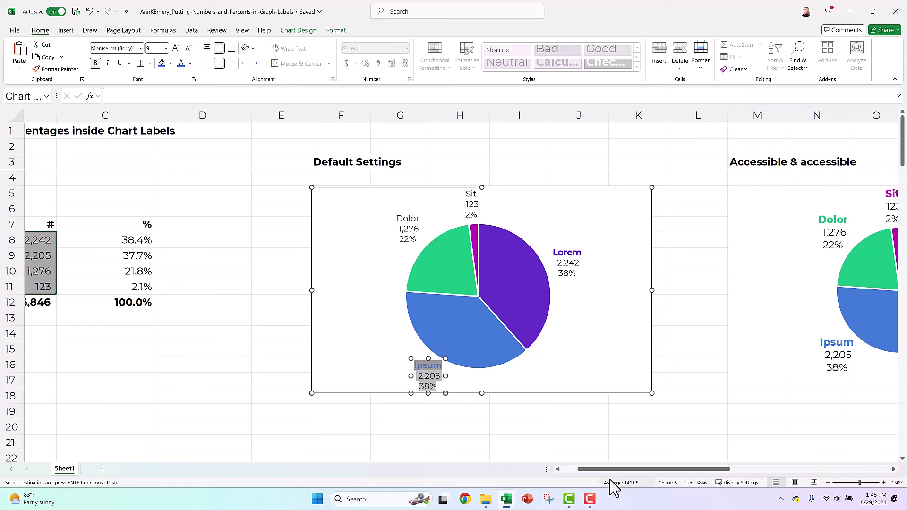
# Zoom back to 100%, scroll down to the On donuts table and select its Lorem row.
pyautogui.moveTo(611, 478); pyautogui.dragTo(573, 478)
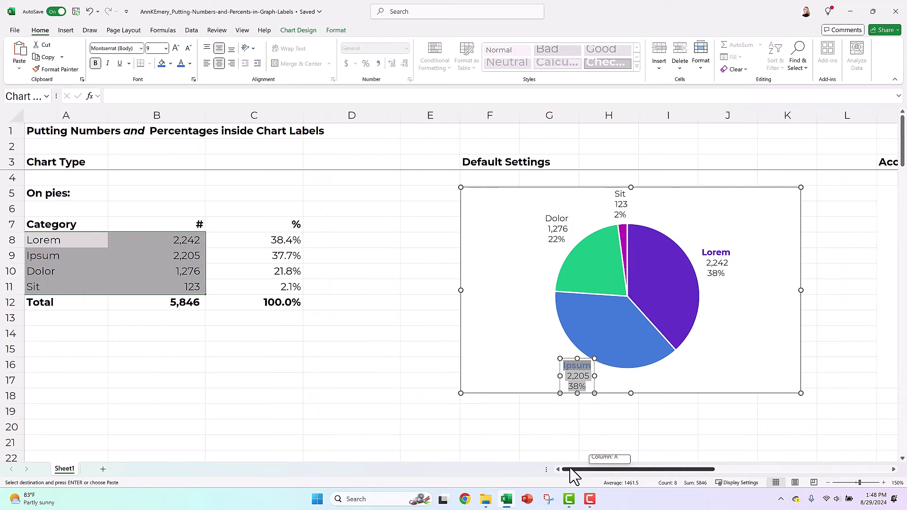
pyautogui.click(828, 482)
pyautogui.click(828, 483)
pyautogui.click(829, 482)
pyautogui.click(828, 482)
pyautogui.click(828, 483)
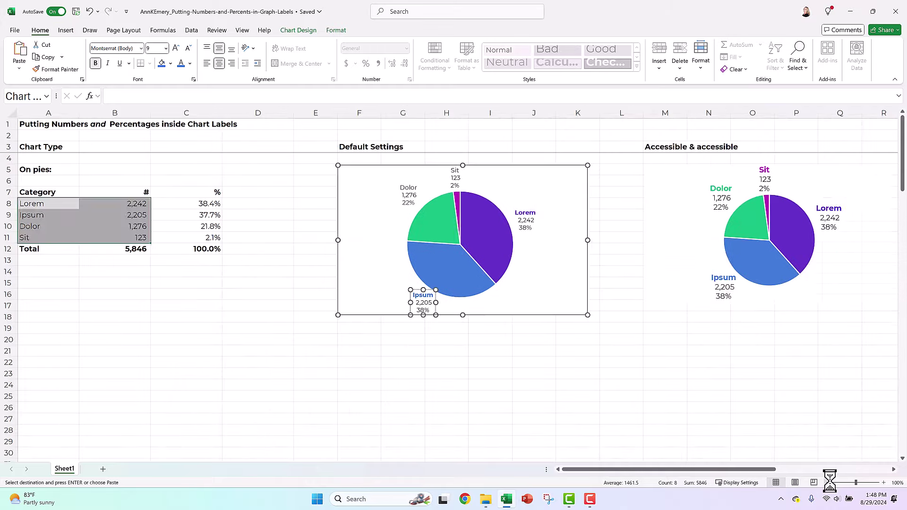
pyautogui.scroll(-6, 409, 293)
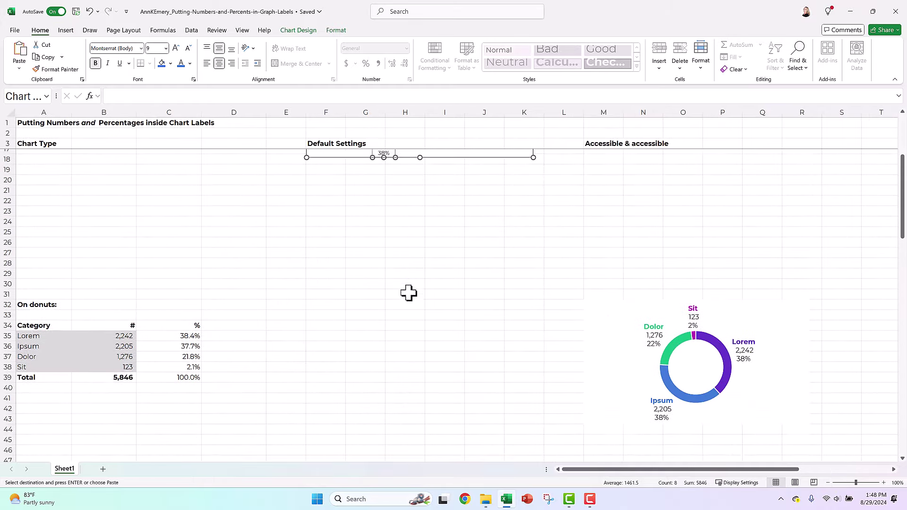
pyautogui.moveTo(40, 290); pyautogui.dragTo(105, 320)
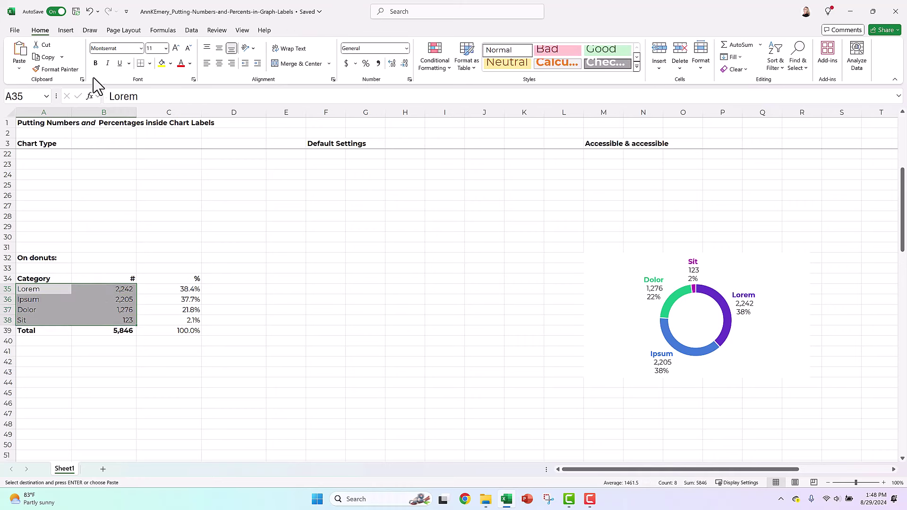
# Insert a doughnut chart of the Lorem–Sit counts in A35:B38.
pyautogui.click(64, 32)
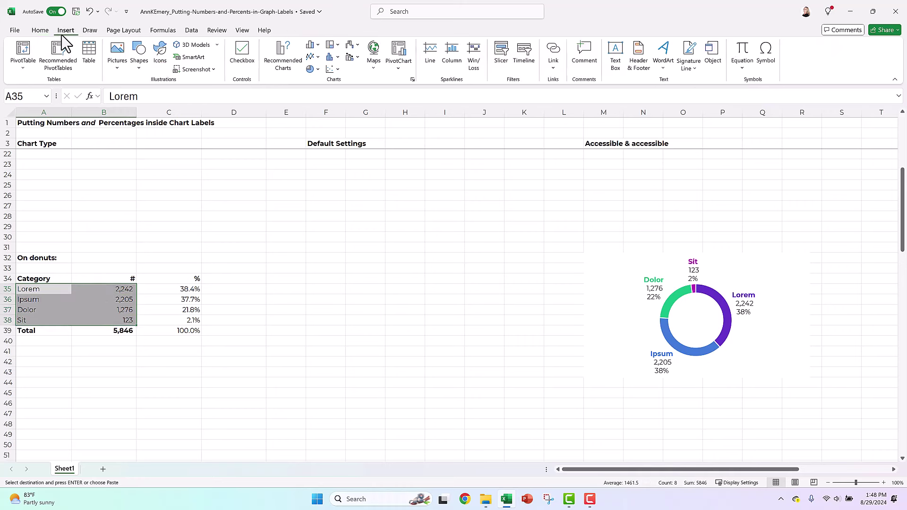
pyautogui.click(313, 70)
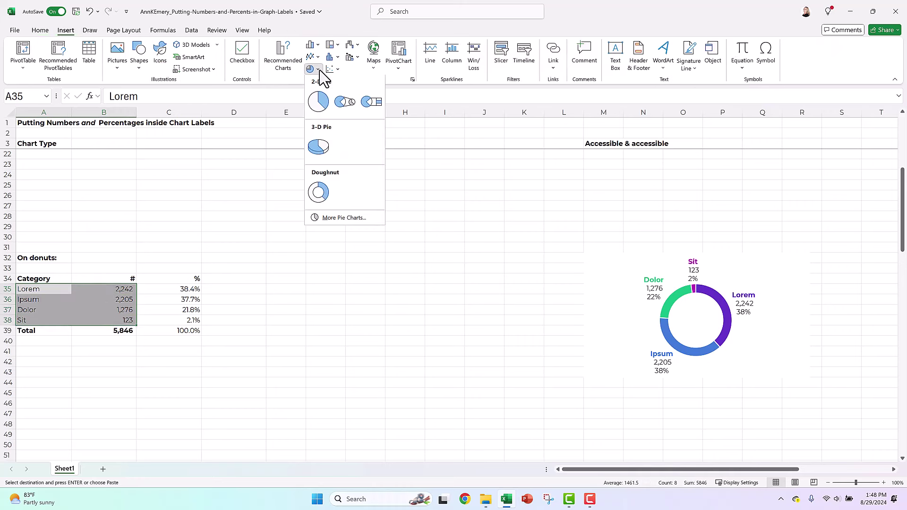
pyautogui.click(319, 193)
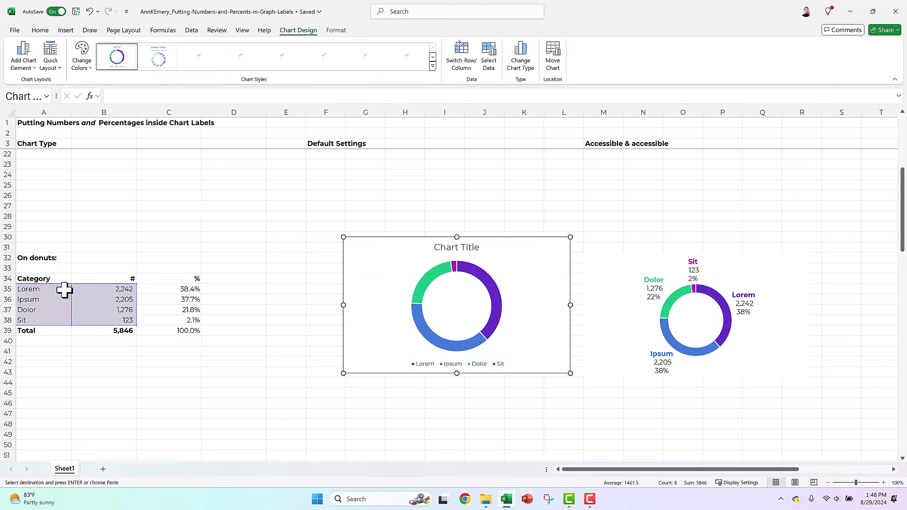
# Try a two-ring doughnut of counts and percents from A35:C38, then delete it.
pyautogui.moveTo(53, 289); pyautogui.dragTo(176, 317)
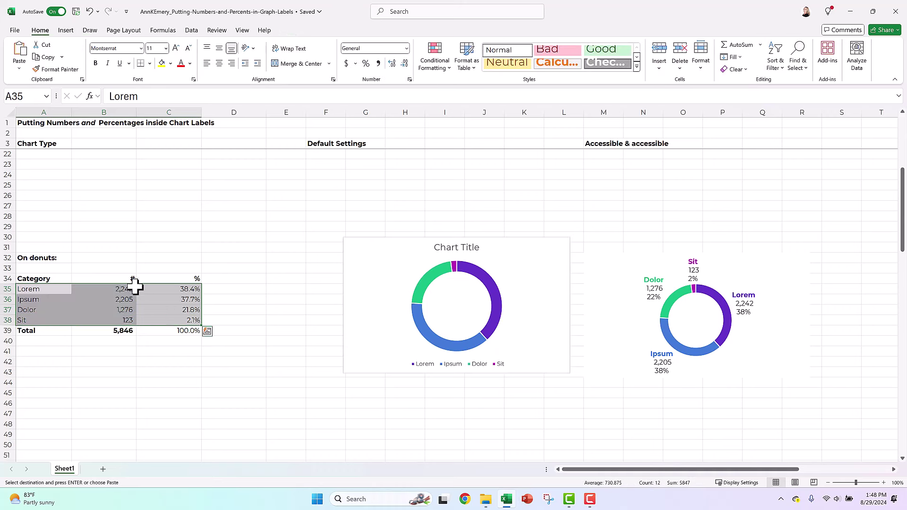
pyautogui.click(71, 29)
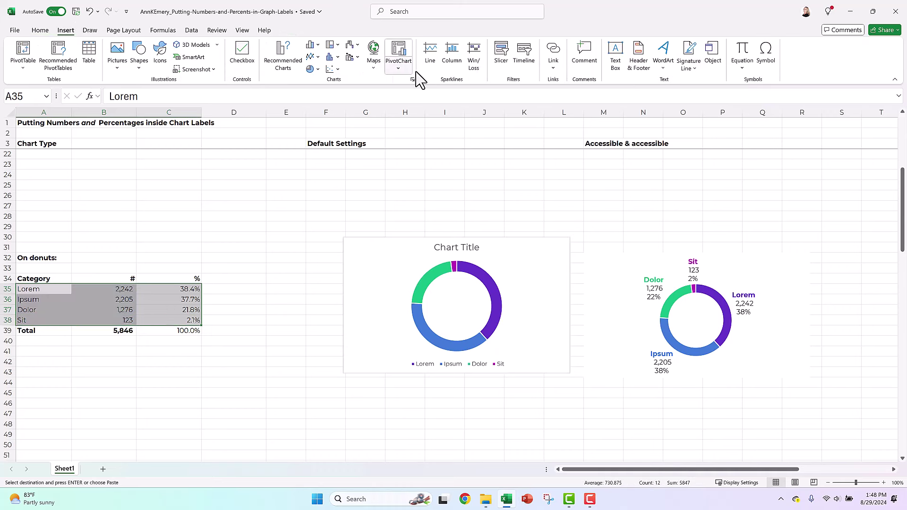
pyautogui.click(314, 70)
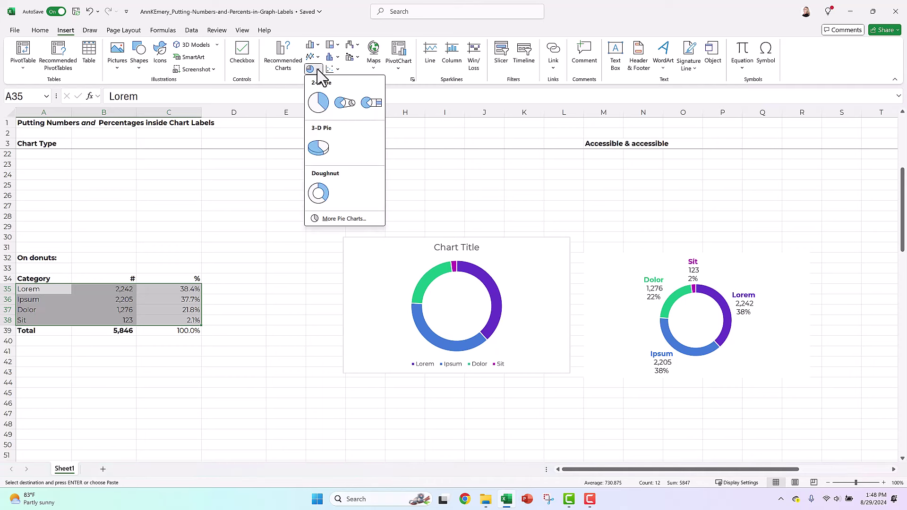
pyautogui.click(318, 192)
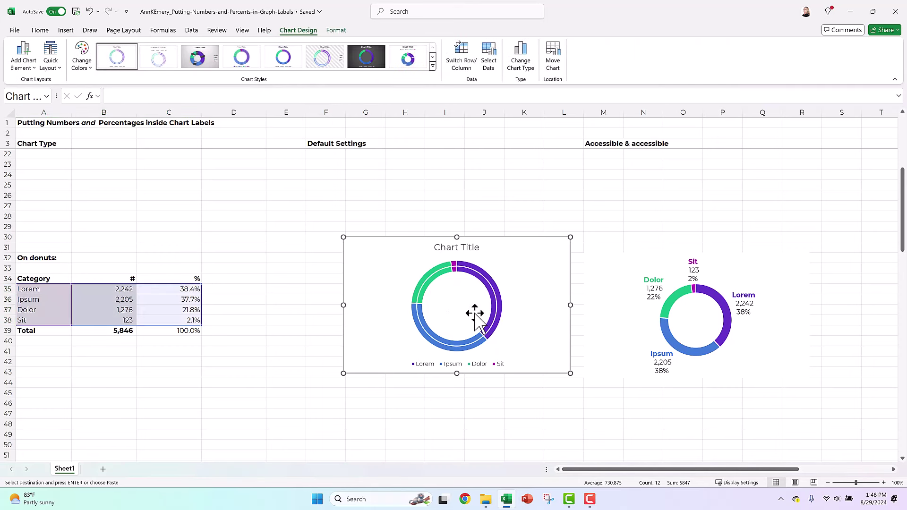
pyautogui.moveTo(492, 311)
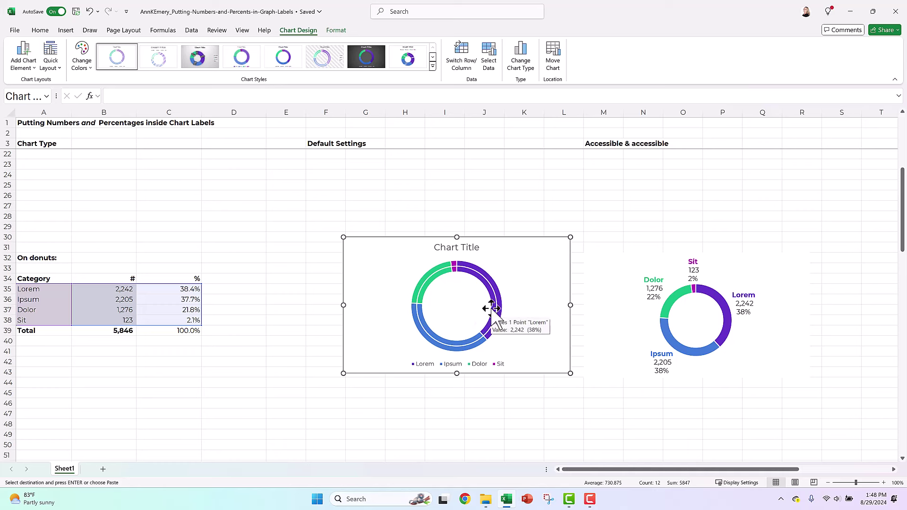
pyautogui.moveTo(394, 246); pyautogui.dragTo(399, 325)
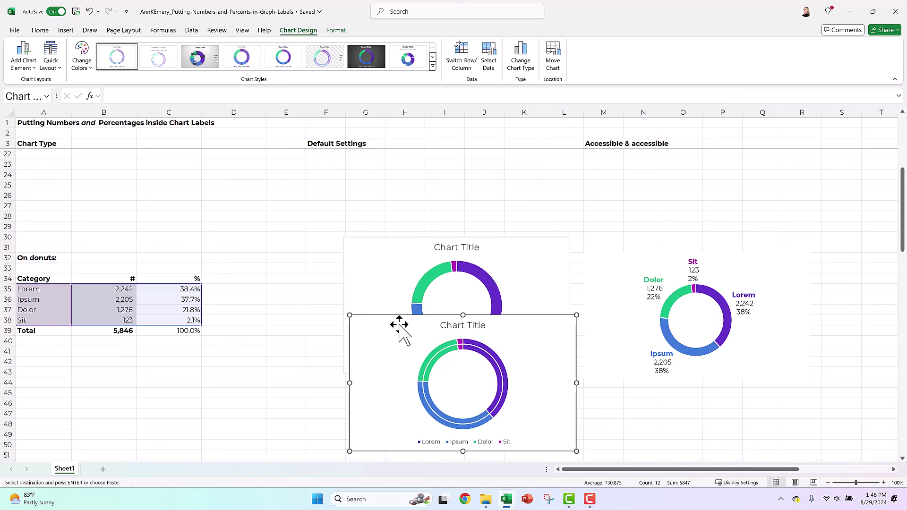
pyautogui.press('Delete')
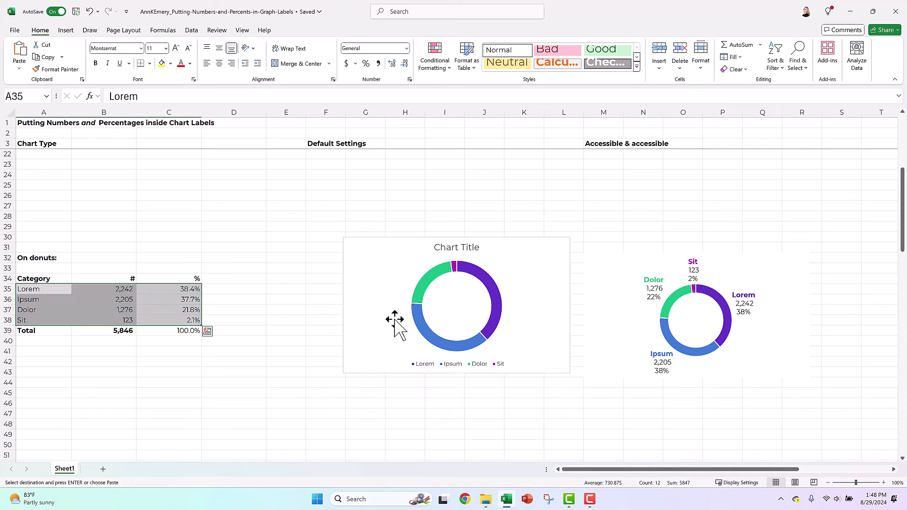
# Add data labels to the doughnut ring.
pyautogui.click(491, 286)
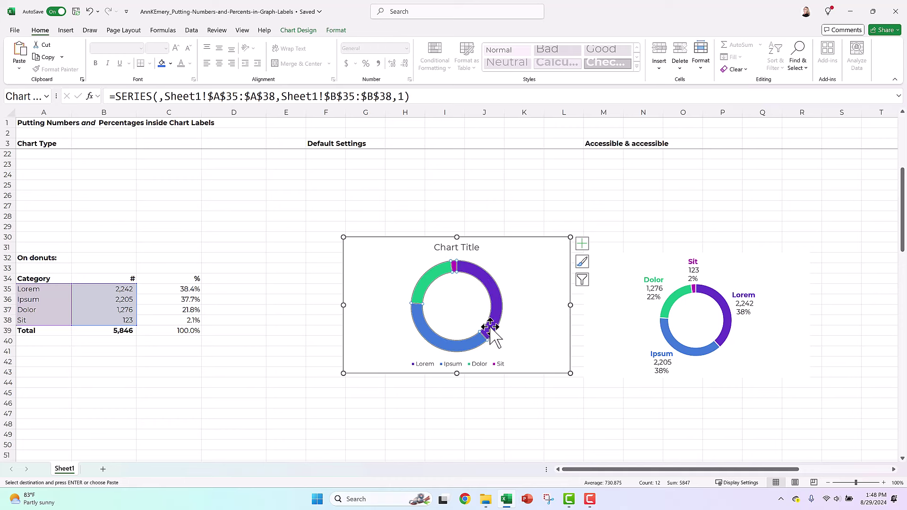
pyautogui.rightClick(496, 295)
pyautogui.click(535, 376)
# Make the doughnut labels also show Percentage, with a (New Line) separator.
pyautogui.click(486, 293)
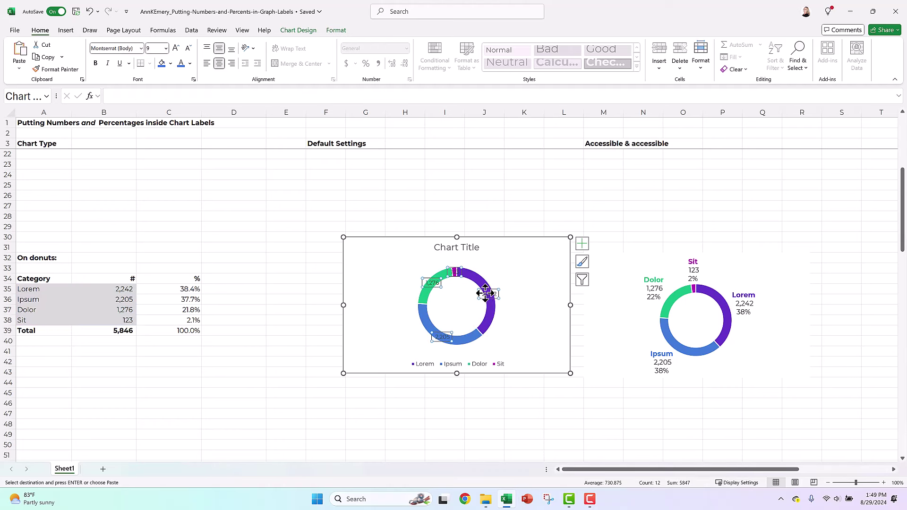
pyautogui.rightClick(485, 294)
pyautogui.click(531, 414)
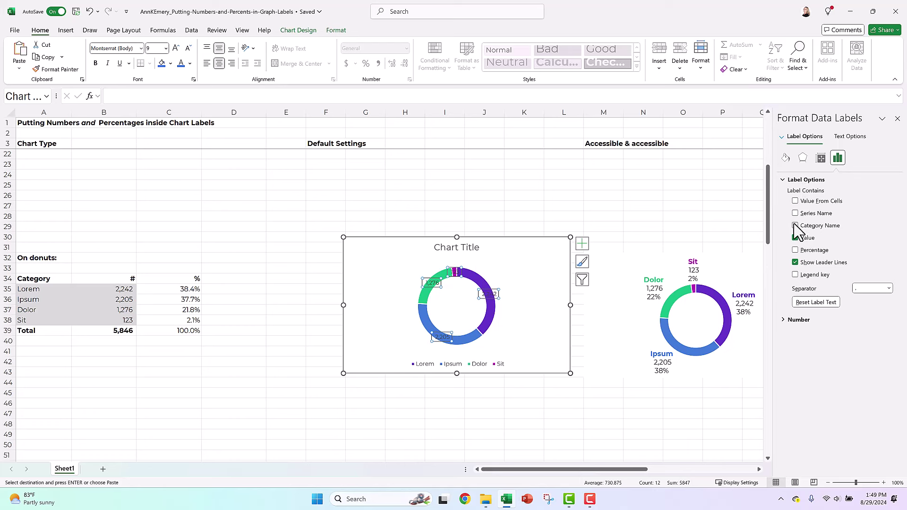
pyautogui.click(796, 251)
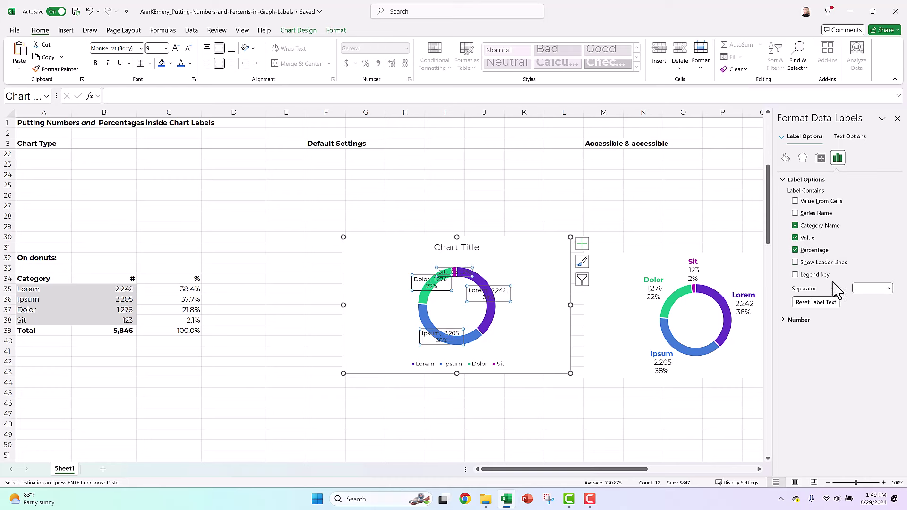
pyautogui.click(889, 290)
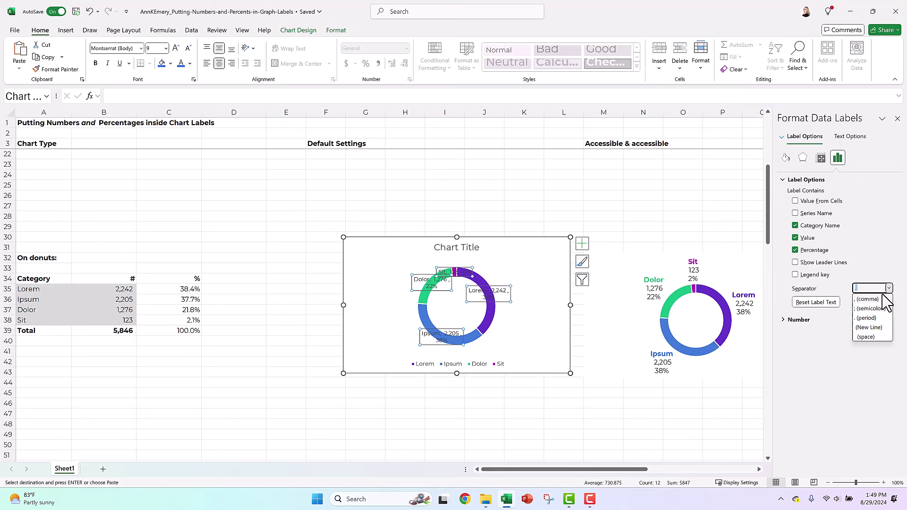
pyautogui.click(869, 328)
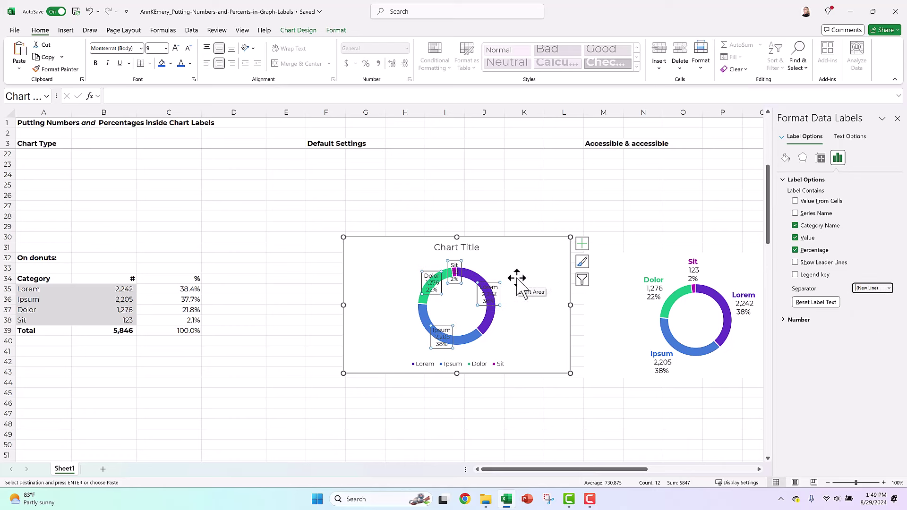
# Drag the Lorem, Sit and Ipsum labels outside the doughnut ring.
pyautogui.click(486, 304)
pyautogui.moveTo(486, 303); pyautogui.dragTo(502, 300)
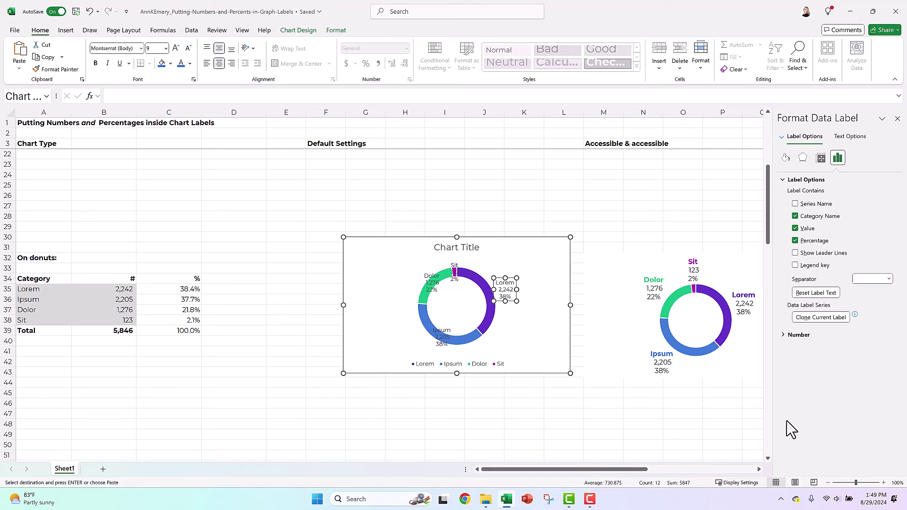
pyautogui.click(452, 281)
pyautogui.moveTo(458, 283); pyautogui.dragTo(421, 279)
pyautogui.click(431, 286)
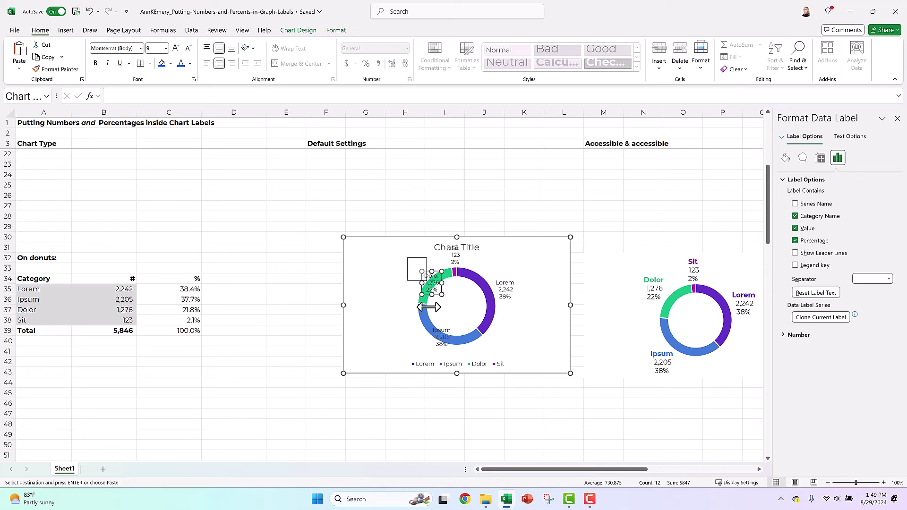
pyautogui.click(444, 331)
pyautogui.moveTo(446, 326); pyautogui.dragTo(419, 334)
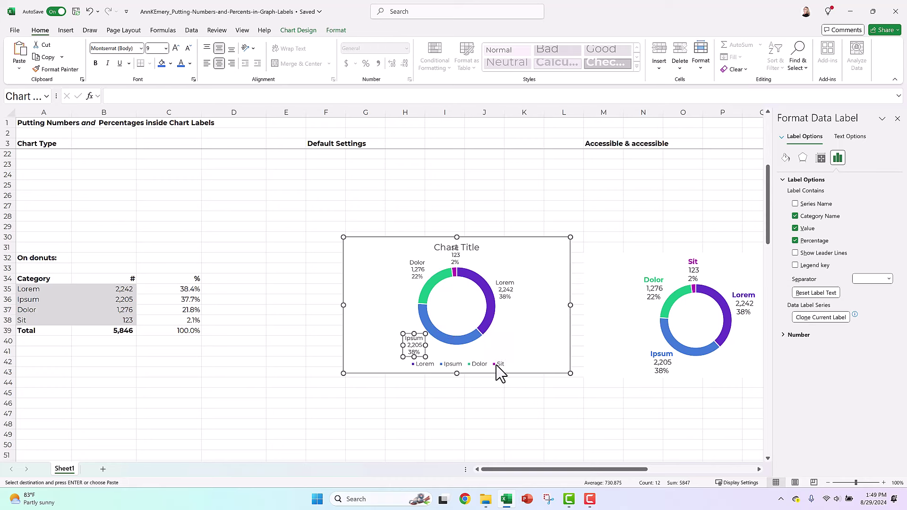
# Delete the doughnut chart's legend and title.
pyautogui.click(496, 366)
pyautogui.press('Delete')
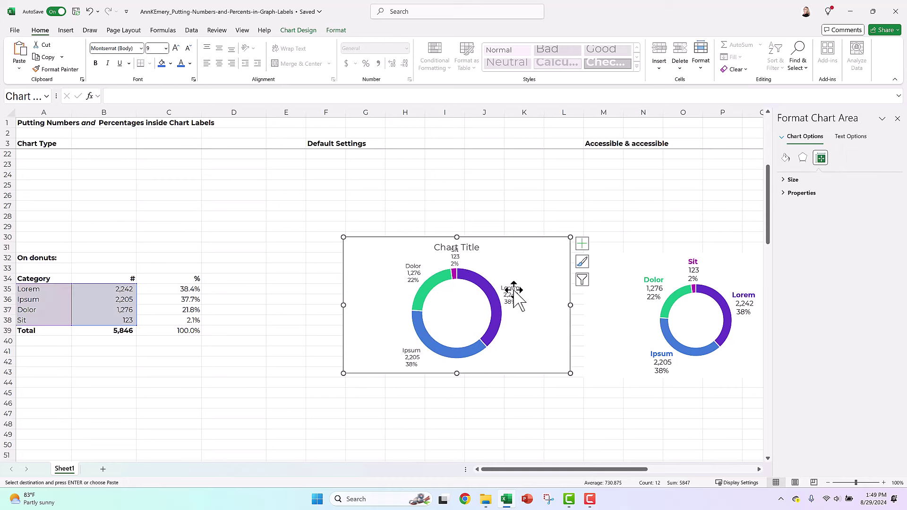
pyautogui.click(480, 246)
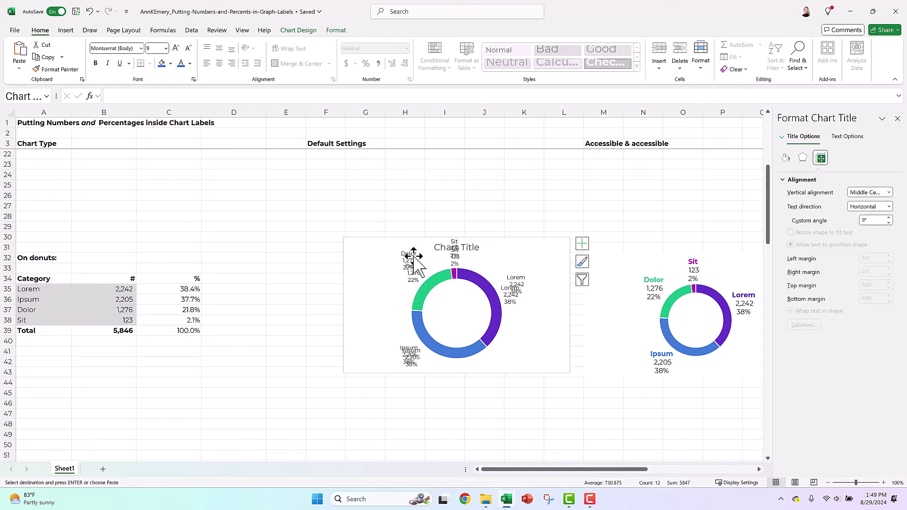
pyautogui.press('Delete')
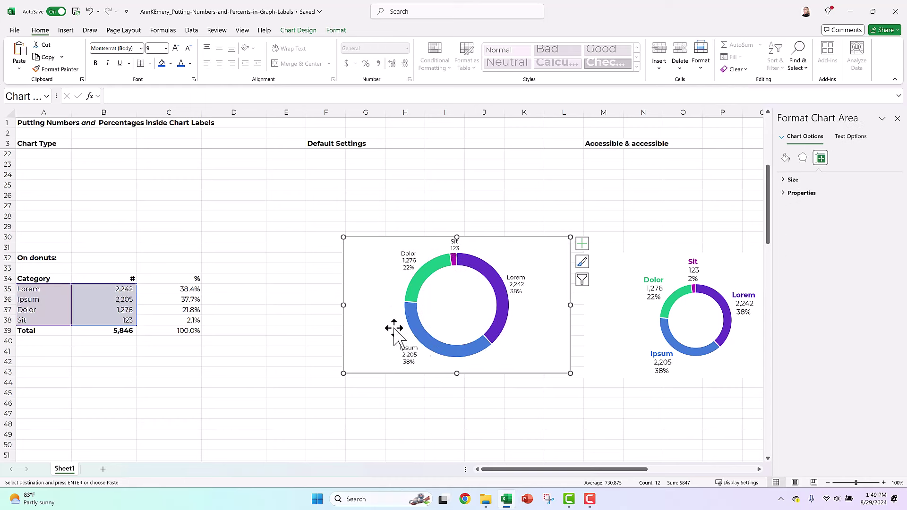
# Shrink the doughnut's plot area slightly from the top corners.
pyautogui.click(470, 304)
pyautogui.moveTo(510, 253); pyautogui.dragTo(504, 259)
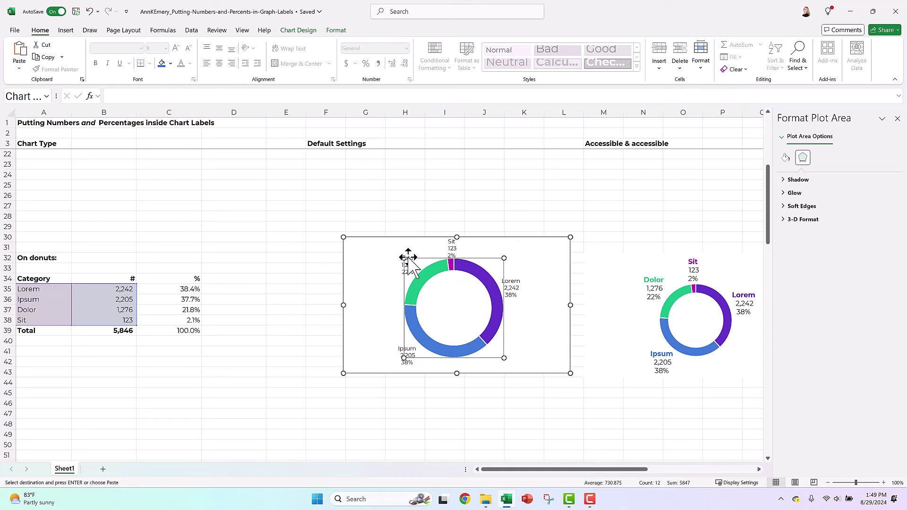
pyautogui.moveTo(407, 265); pyautogui.dragTo(410, 267)
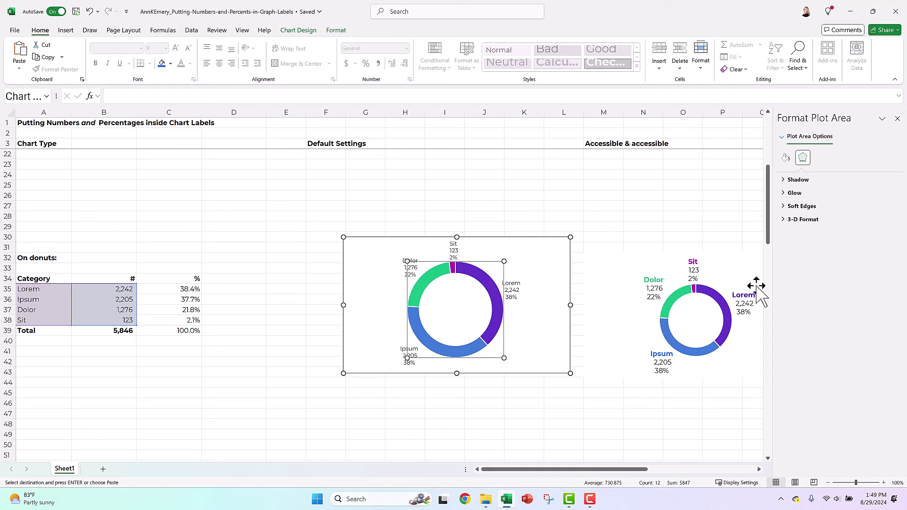
# Check the reference doughnut's formatting, then select A61:B64 in the On bars table.
pyautogui.click(636, 254)
pyautogui.click(639, 373)
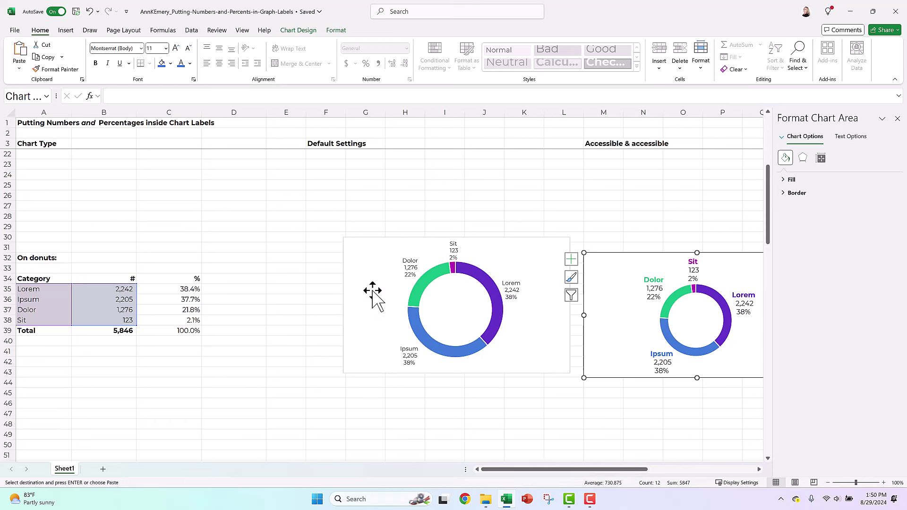
pyautogui.scroll(-2, 373, 289)
pyautogui.scroll(-7, 373, 288)
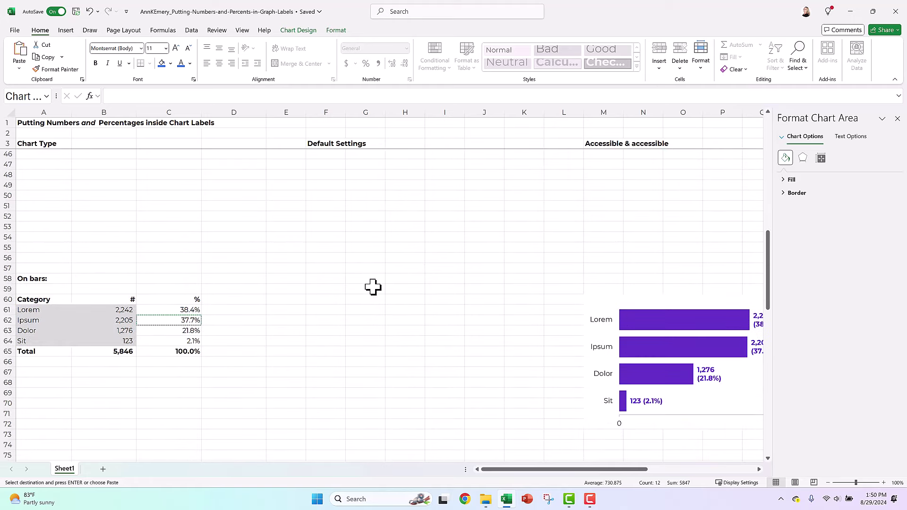
pyautogui.click(371, 286)
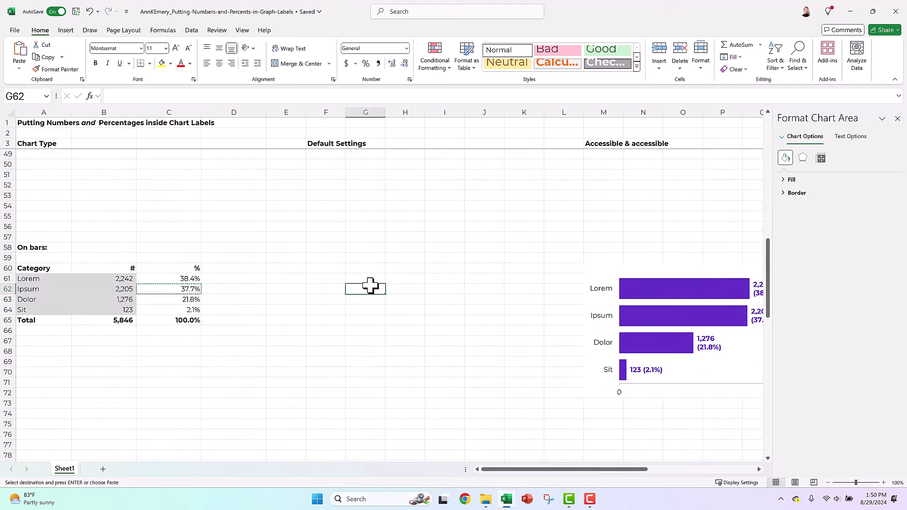
pyautogui.press('Escape')
pyautogui.click(59, 279)
pyautogui.moveTo(59, 280); pyautogui.dragTo(111, 308)
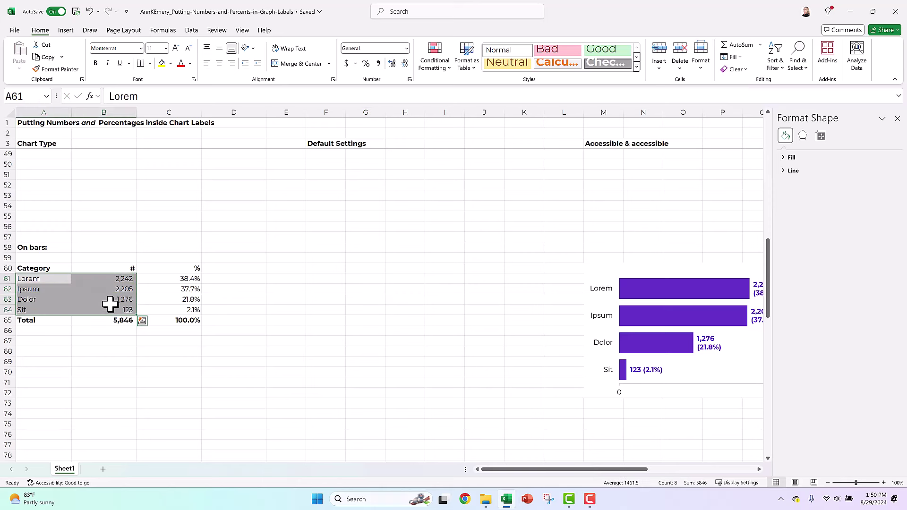
# Insert a 2-D Clustered Bar chart of the A61:B64 counts.
pyautogui.click(69, 31)
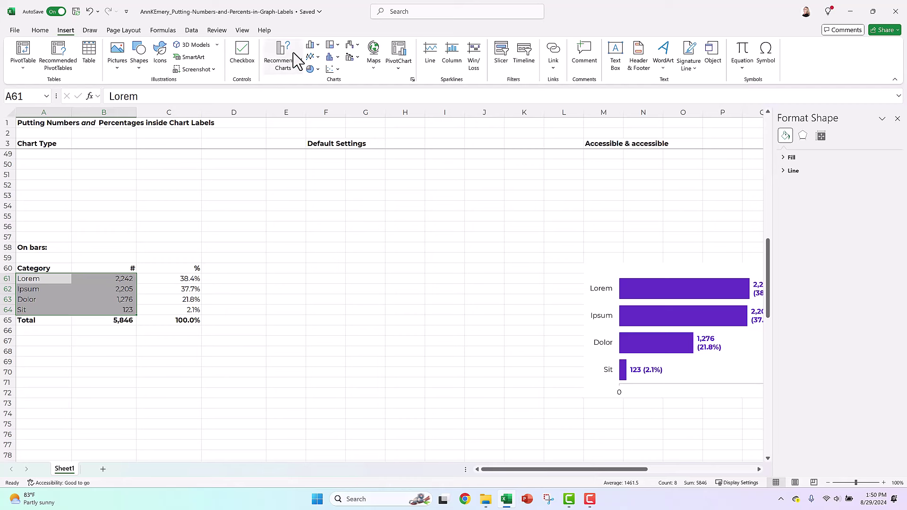
pyautogui.click(314, 45)
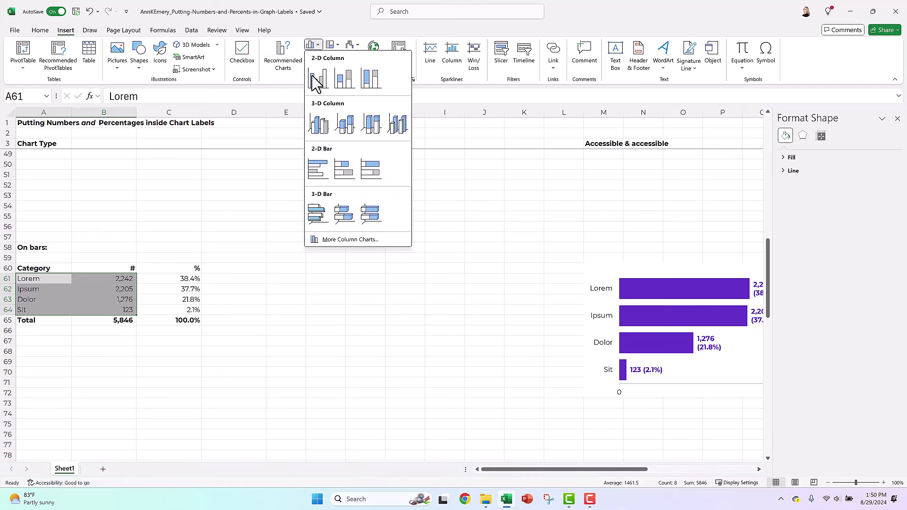
pyautogui.click(317, 177)
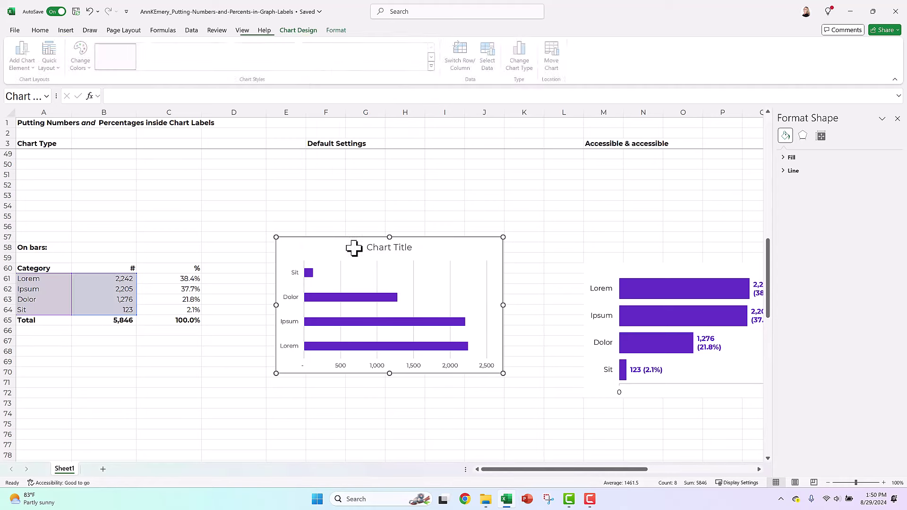
pyautogui.moveTo(524, 470); pyautogui.dragTo(571, 471)
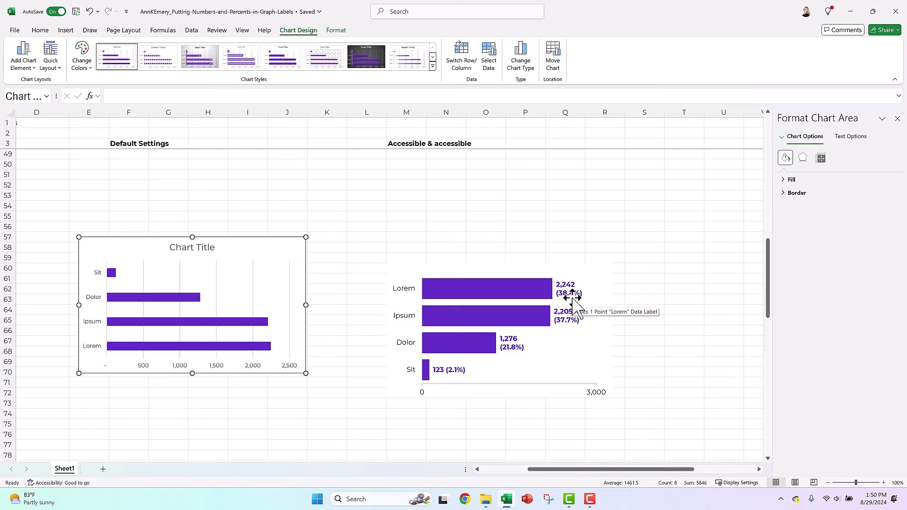
# Add count data labels to the bar series.
pyautogui.click(173, 299)
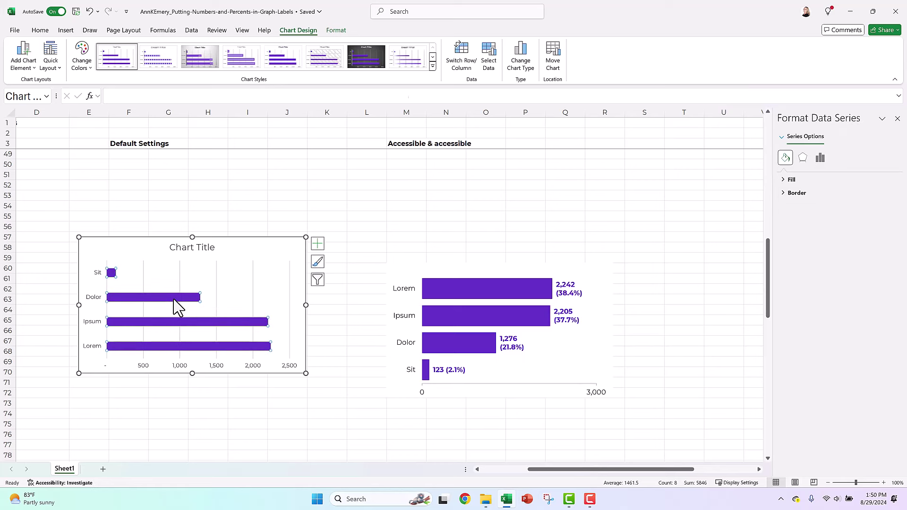
pyautogui.rightClick(174, 299)
pyautogui.click(208, 378)
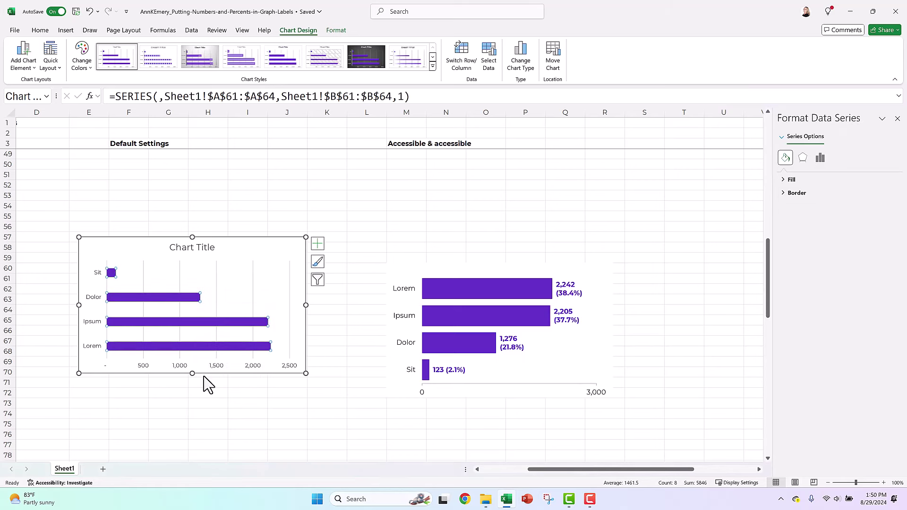
# Open Format Data Labels for the bar labels, then select cell D60.
pyautogui.click(209, 298)
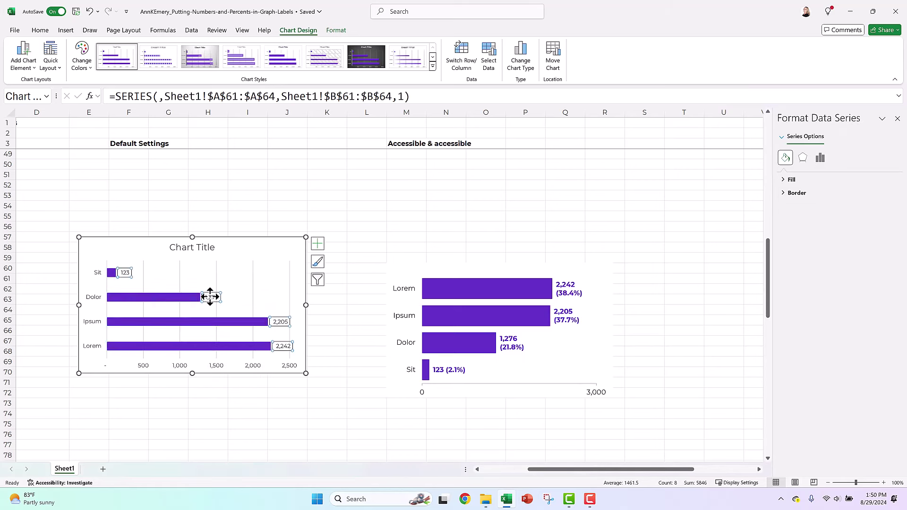
pyautogui.rightClick(209, 297)
pyautogui.click(250, 418)
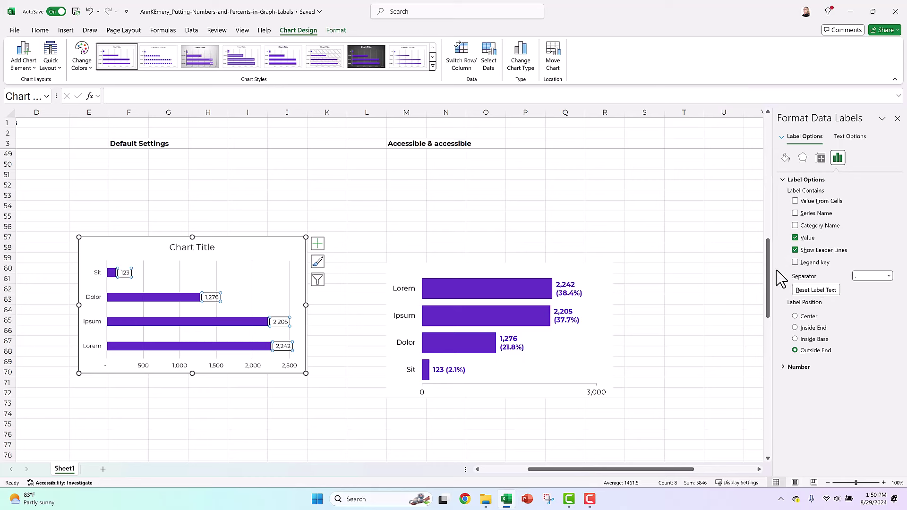
pyautogui.moveTo(630, 470); pyautogui.dragTo(536, 476)
pyautogui.click(226, 265)
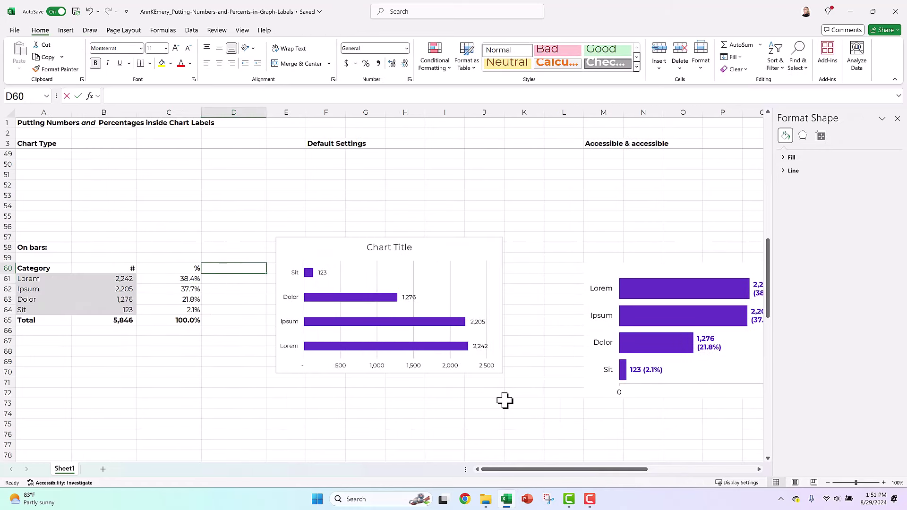
# Enter the 'Graph Labels' header in D60 and zoom the sheet to 150%.
pyautogui.write('Graph Labels')
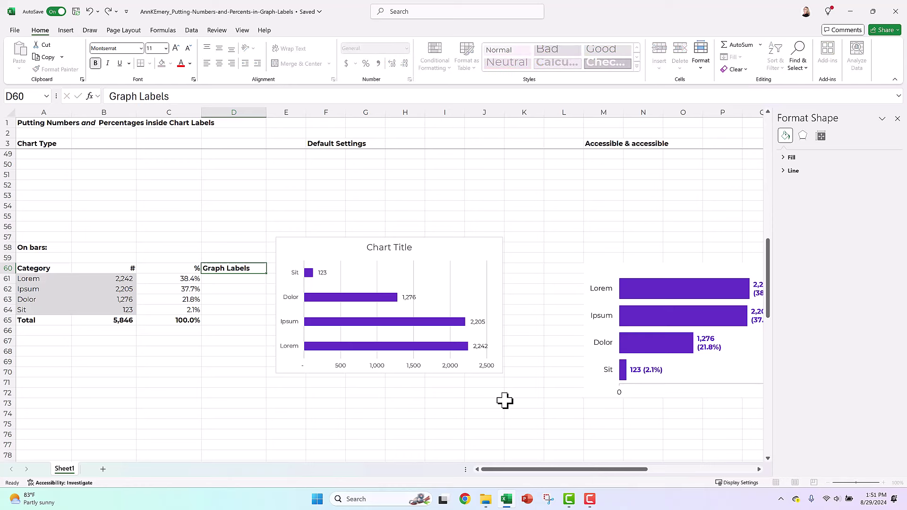
pyautogui.press('Return')
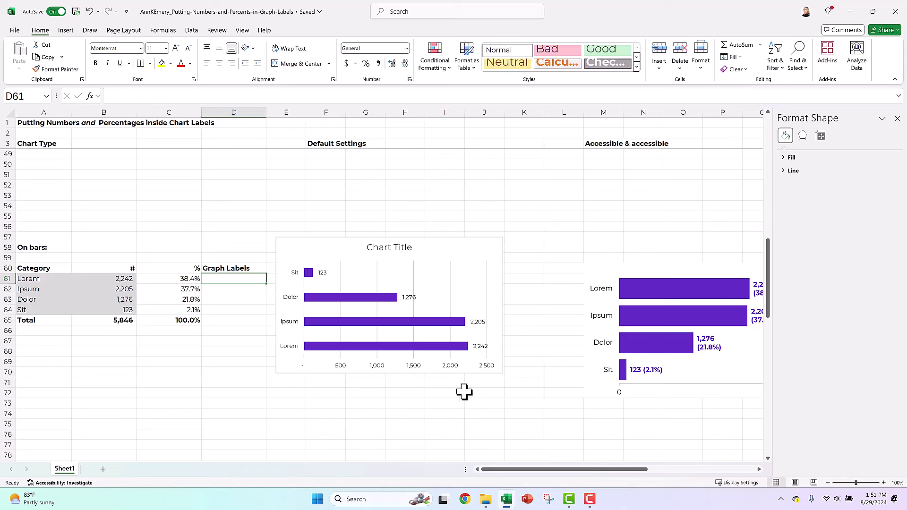
pyautogui.click(884, 482)
pyautogui.click(884, 482)
pyautogui.click(884, 483)
pyautogui.click(884, 482)
pyautogui.click(884, 482)
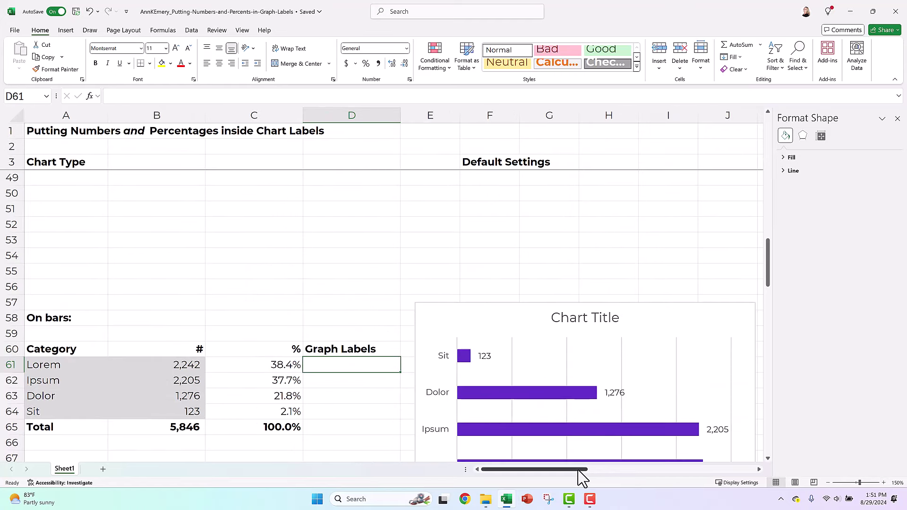
pyautogui.moveTo(353, 371); pyautogui.dragTo(350, 412)
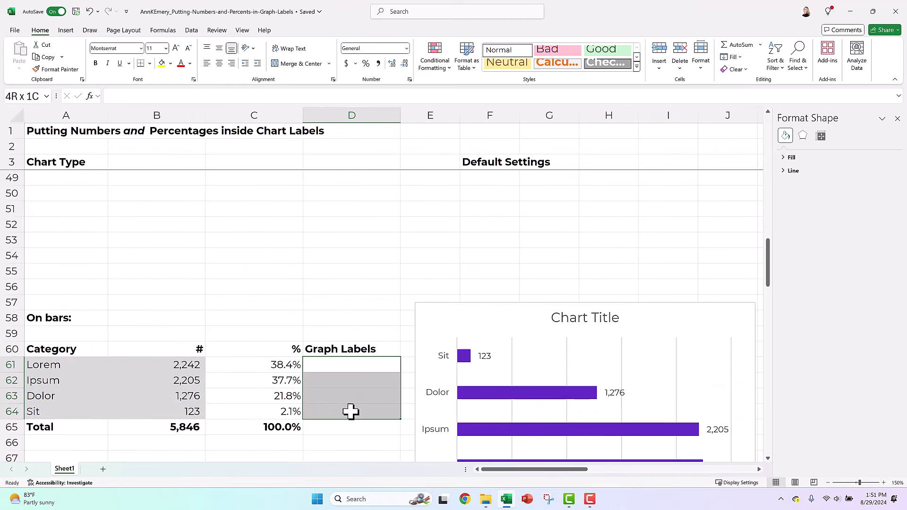
pyautogui.scroll(-2, 379, 352)
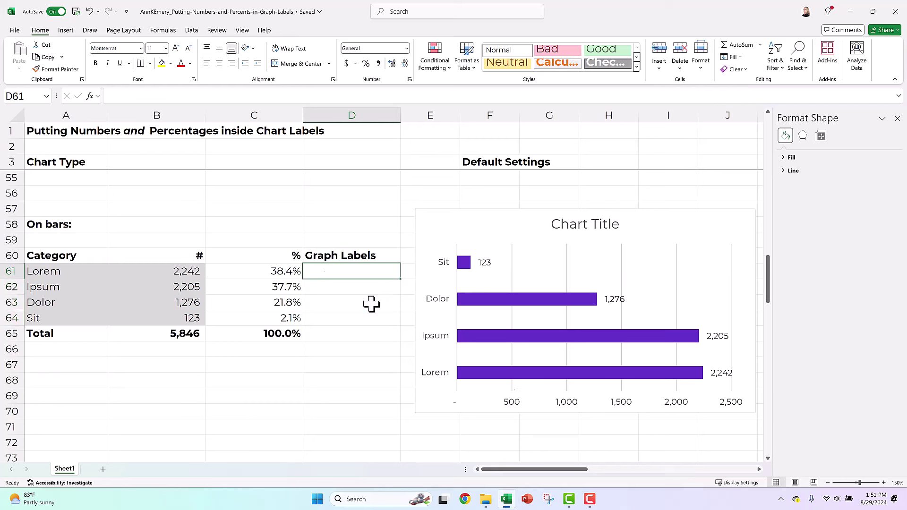
# Fill D61:D64 with 'Hi', 'I'm' and the author's first and last name.
pyautogui.click(322, 271)
pyautogui.write('Hi')
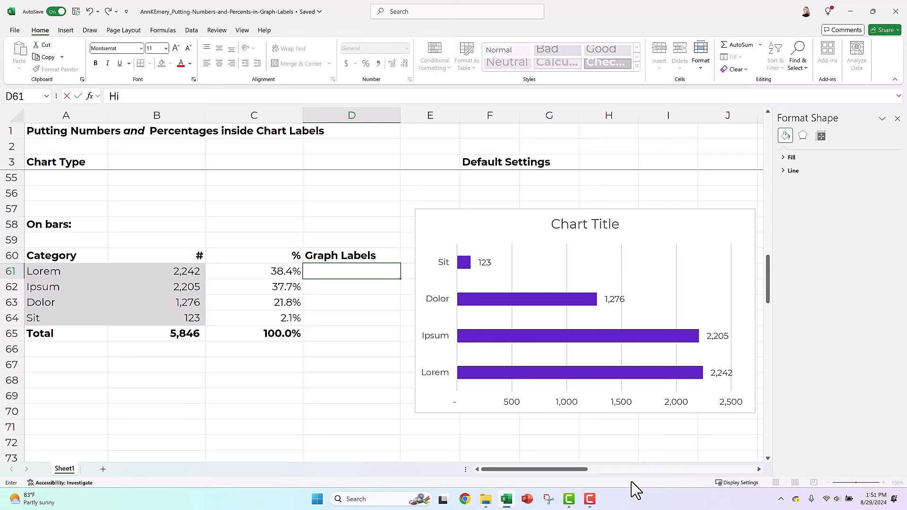
pyautogui.press('Return')
pyautogui.write("I'm")
pyautogui.press('Return')
pyautogui.write('An')
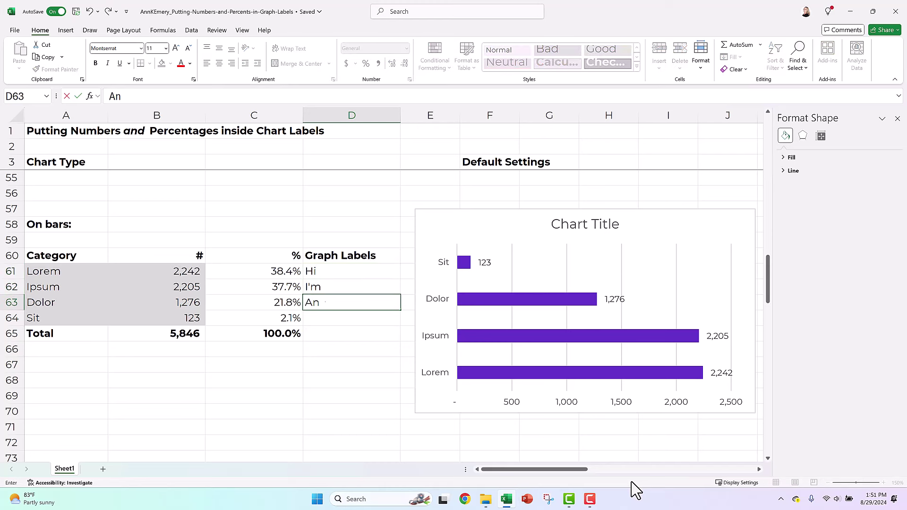
pyautogui.write('n')
pyautogui.press('Return')
pyautogui.write('Emery')
pyautogui.press('Return')
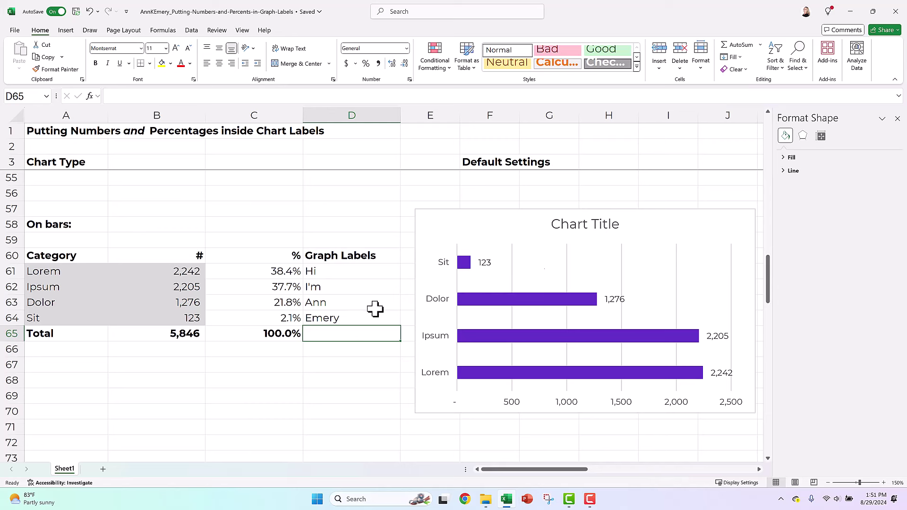
# Set the bar labels to use Value From Cells with range D61:D64.
pyautogui.click(483, 263)
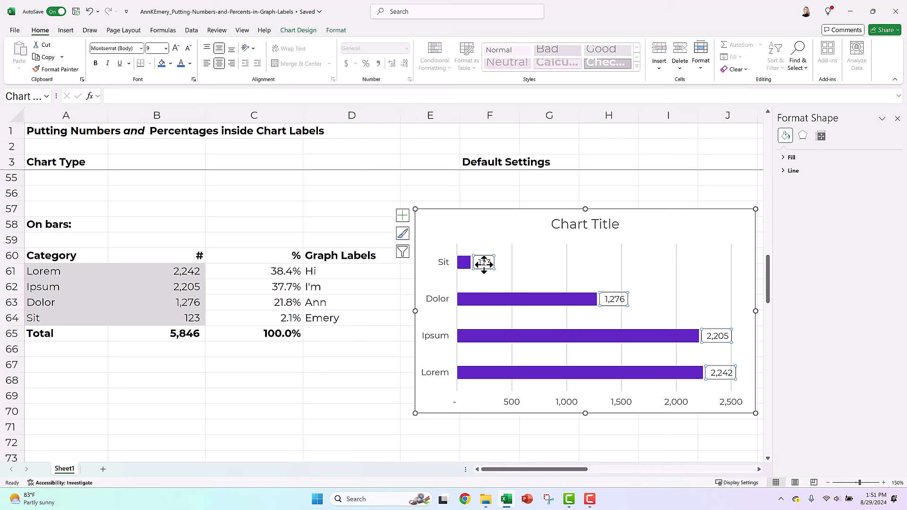
pyautogui.rightClick(484, 262)
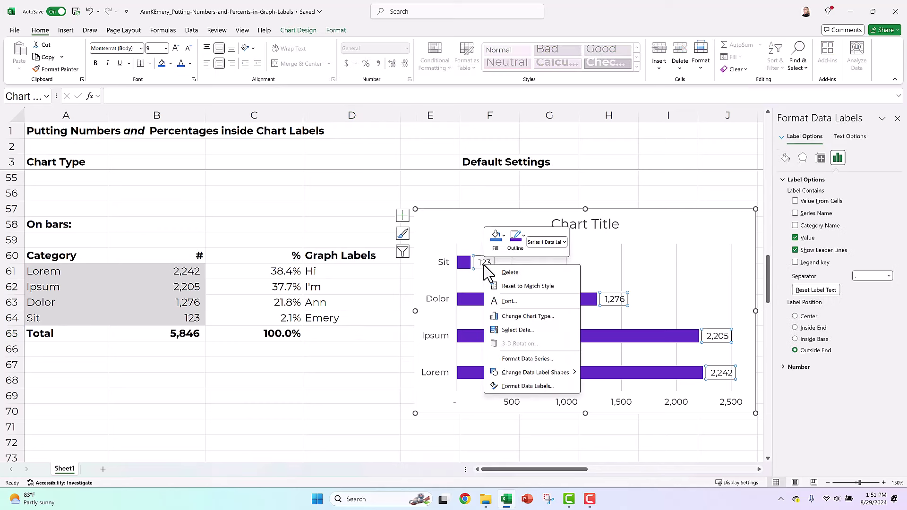
pyautogui.click(517, 387)
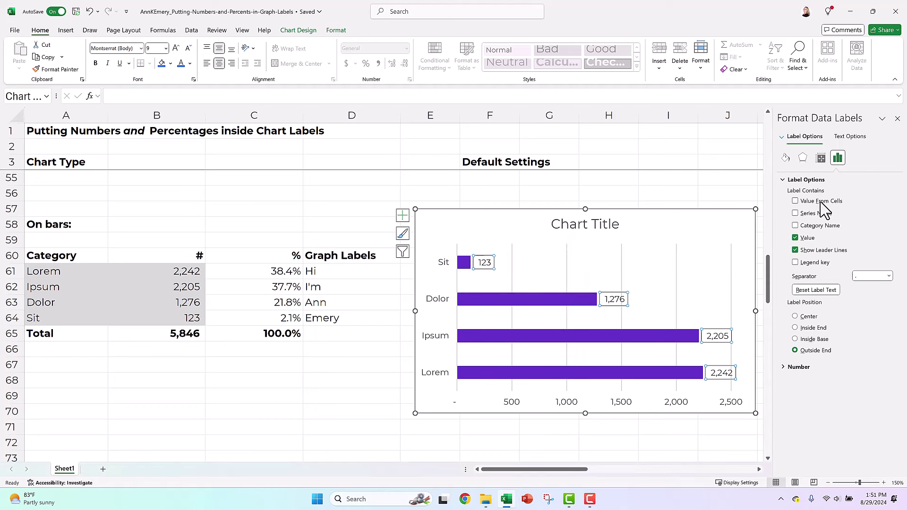
pyautogui.click(795, 201)
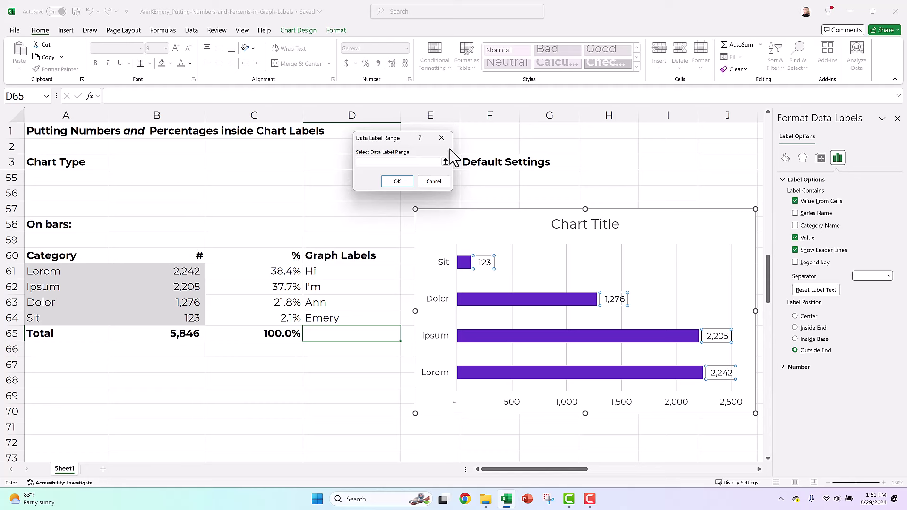
pyautogui.moveTo(375, 270); pyautogui.dragTo(375, 314)
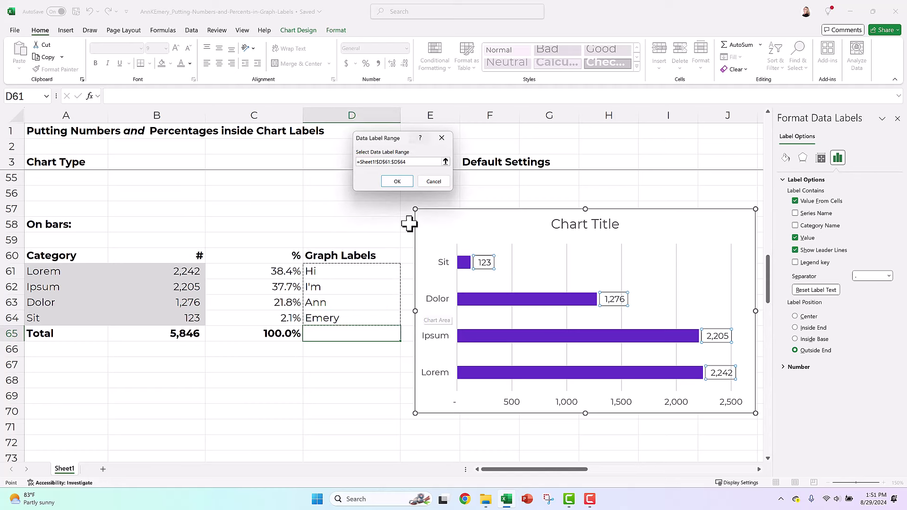
pyautogui.click(401, 184)
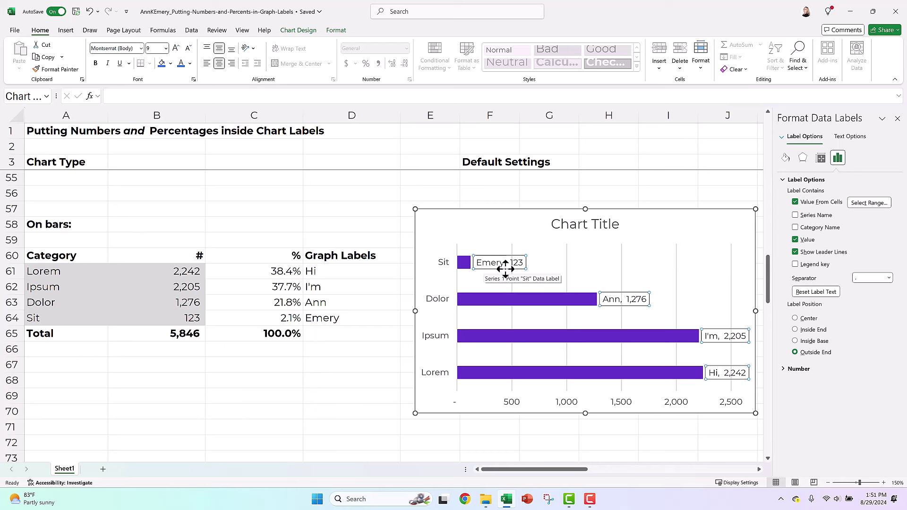
# Uncheck Value so the bar labels show only the D61:D64 words.
pyautogui.click(324, 272)
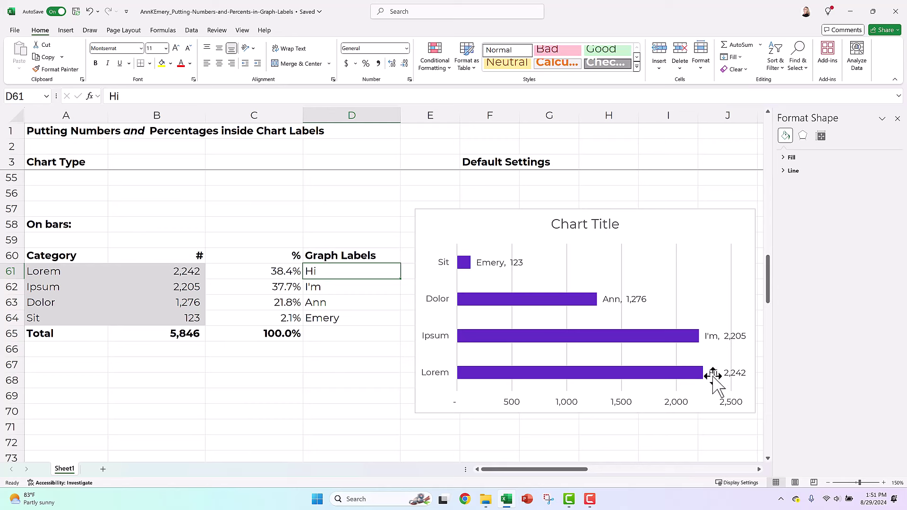
pyautogui.click(311, 287)
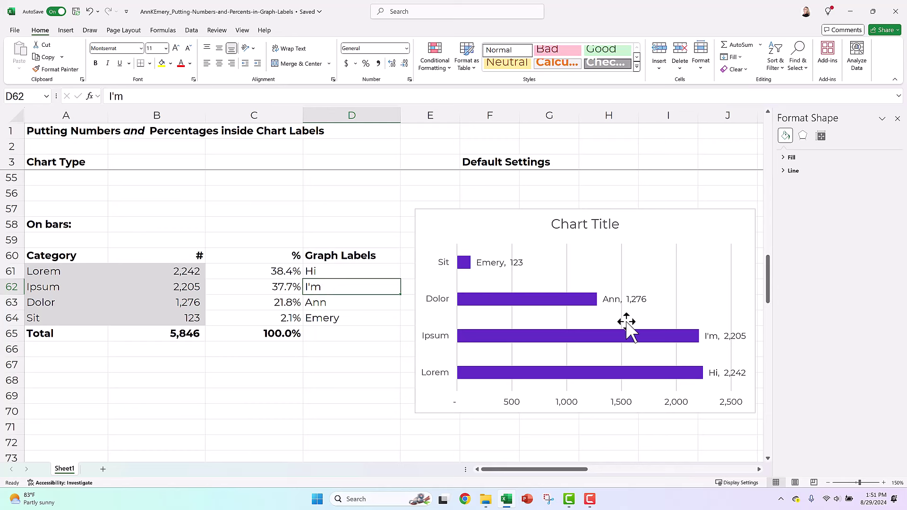
pyautogui.click(515, 268)
pyautogui.rightClick(515, 268)
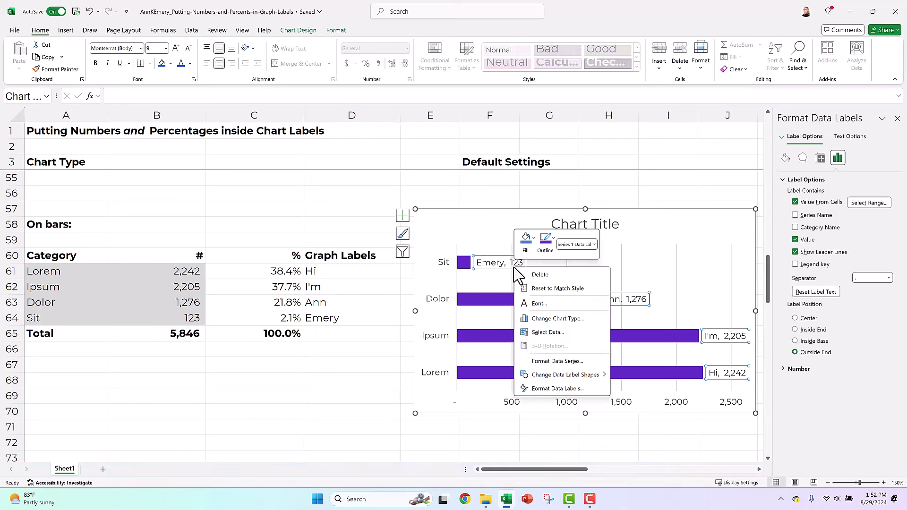
pyautogui.press('Escape')
pyautogui.click(795, 240)
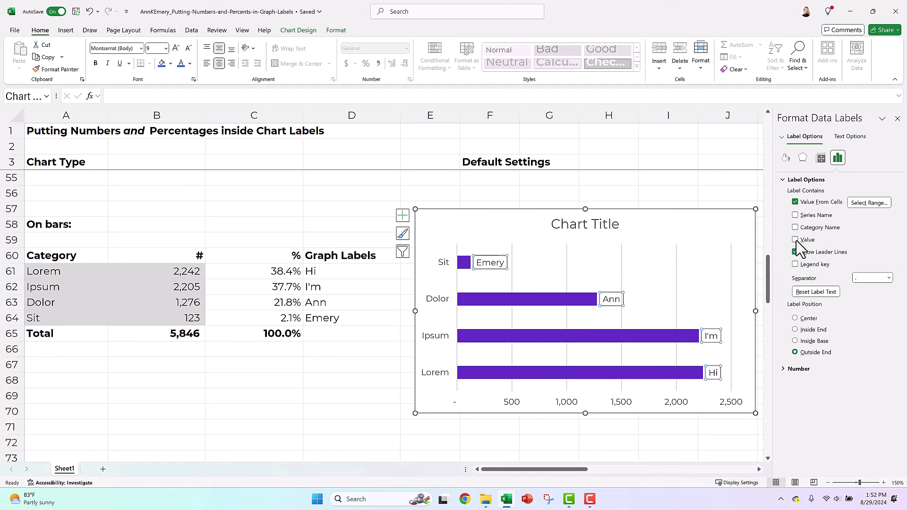
# Test D61 as the Lorem label, then enter 2,242 (38.4%) in it.
pyautogui.click(324, 272)
pyautogui.write('jkfhfsfjlsdjfkljsdf')
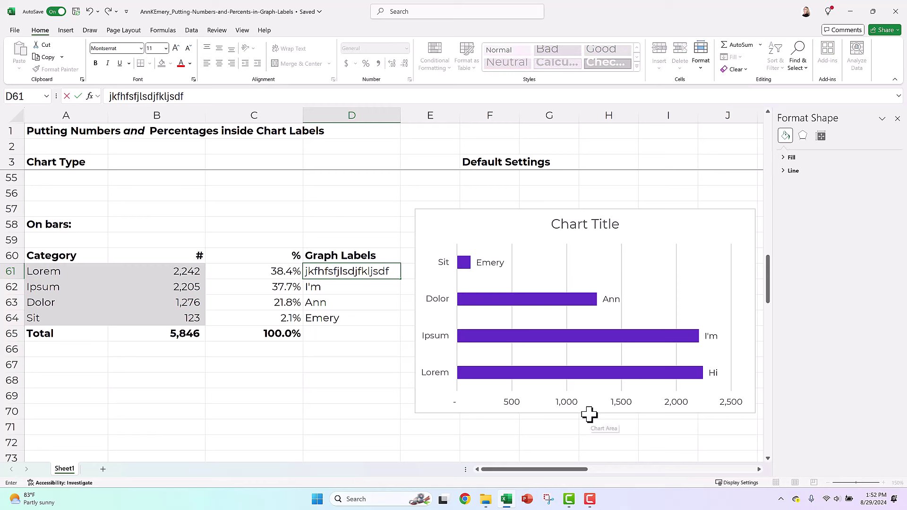
pyautogui.press('Return')
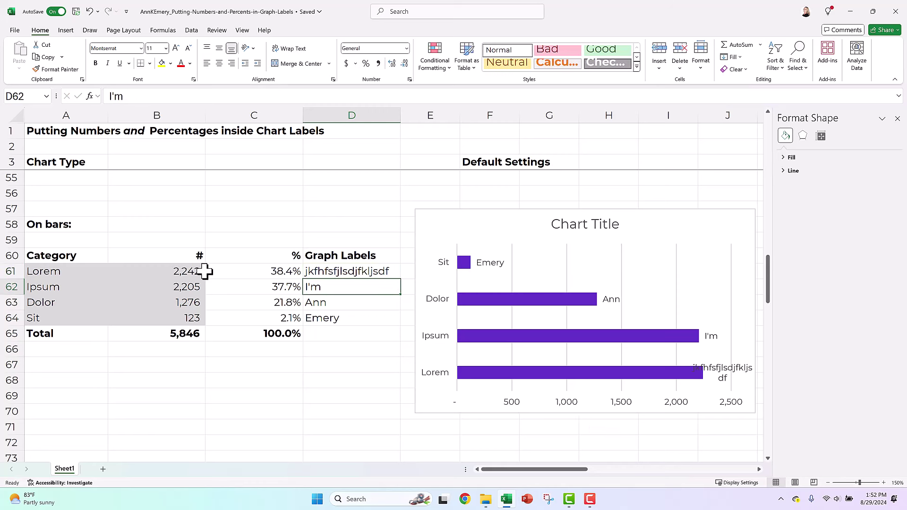
pyautogui.click(188, 270)
pyautogui.click(261, 270)
pyautogui.click(375, 270)
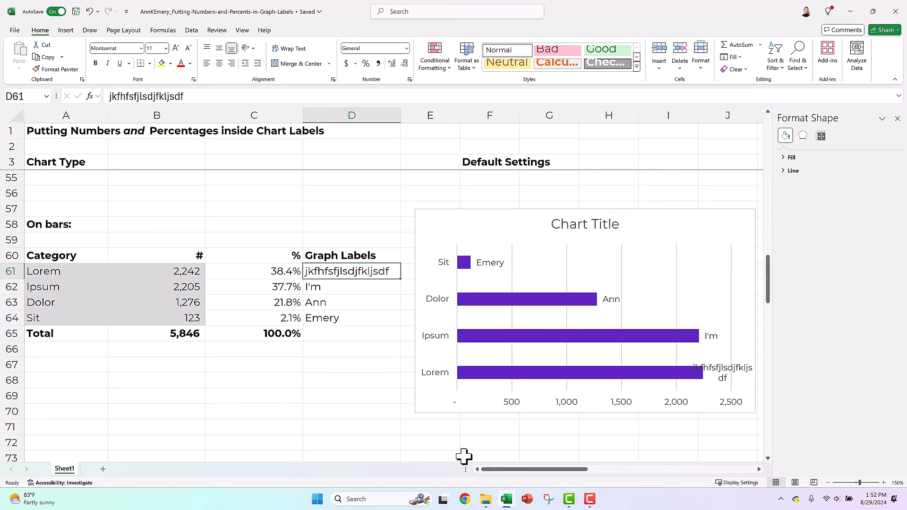
pyautogui.write('2,242 (38.4%')
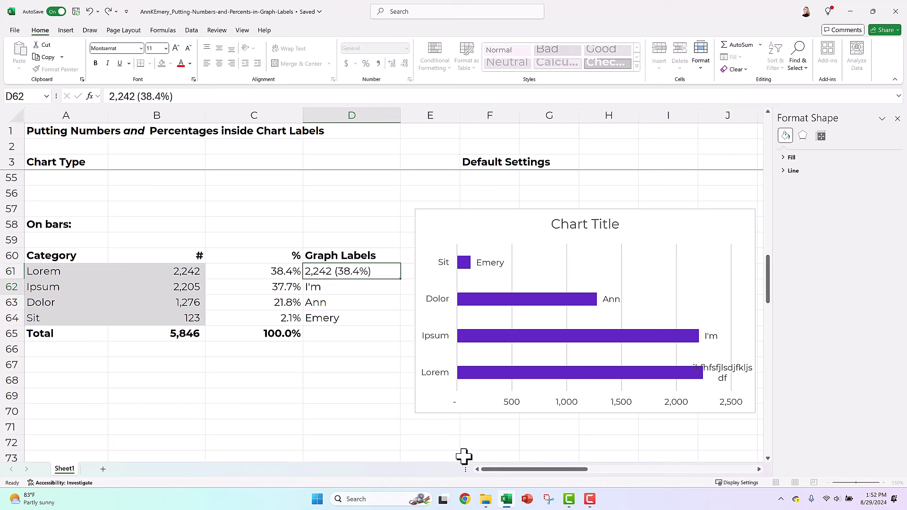
pyautogui.press('Return')
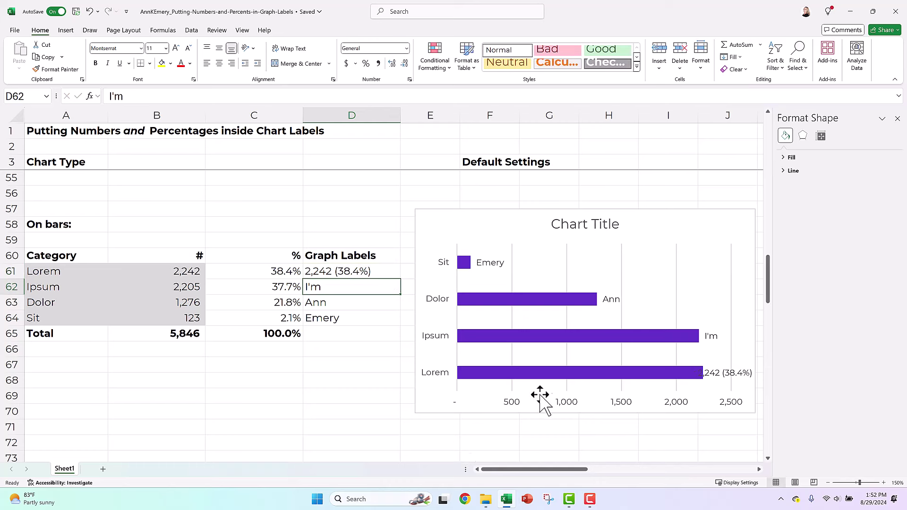
# Narrow the bar chart's plot area so the Lorem label fits.
pyautogui.click(704, 361)
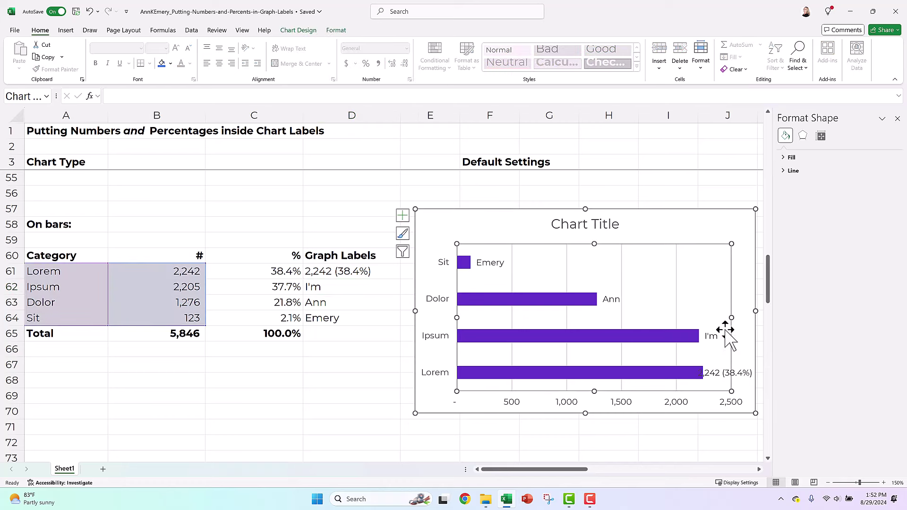
pyautogui.moveTo(732, 316); pyautogui.dragTo(714, 316)
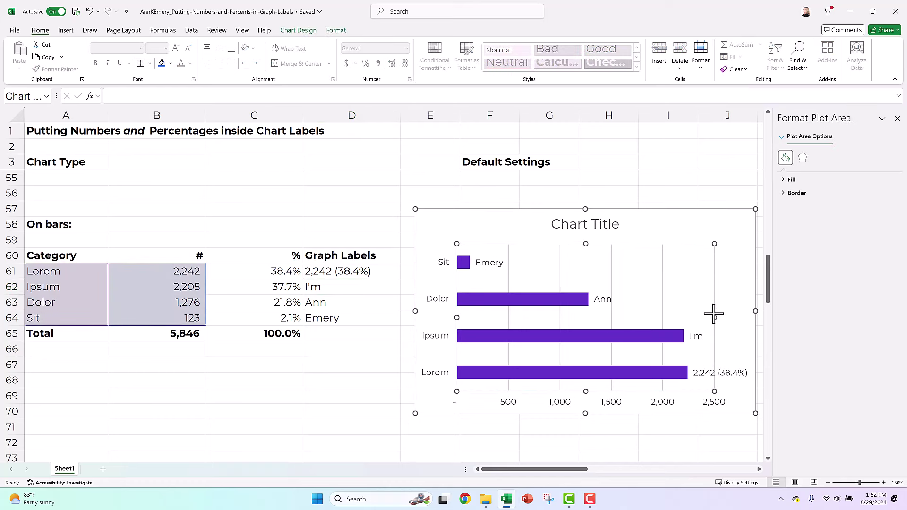
pyautogui.click(344, 272)
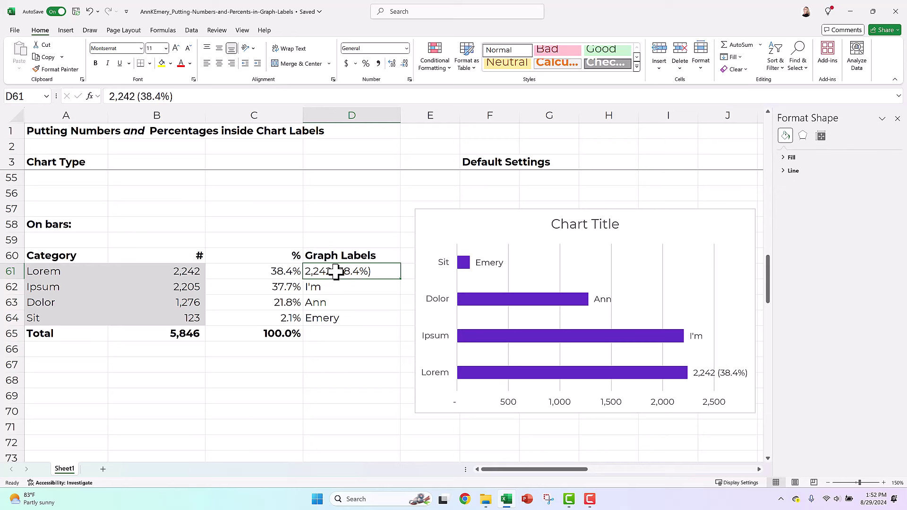
pyautogui.click(883, 482)
# Enter a first D61 formula joining B61 and C61 with &.
pyautogui.click(883, 482)
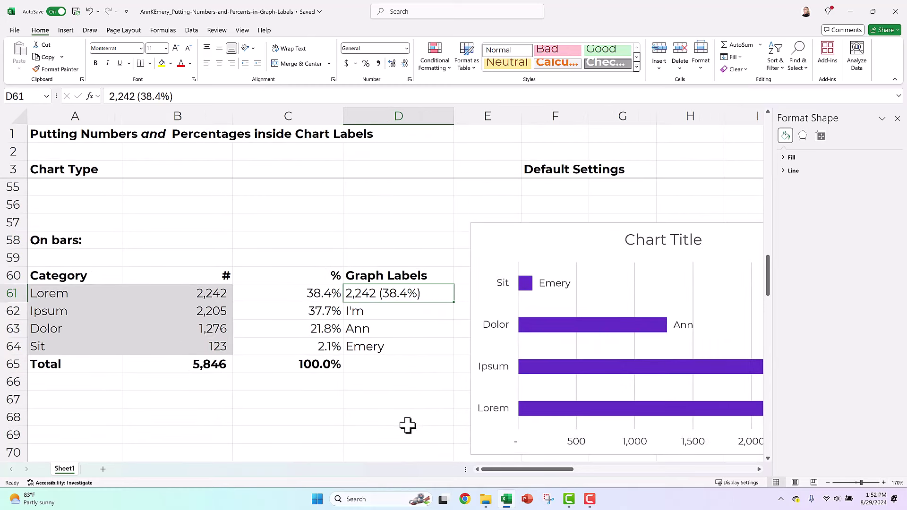
pyautogui.write('=')
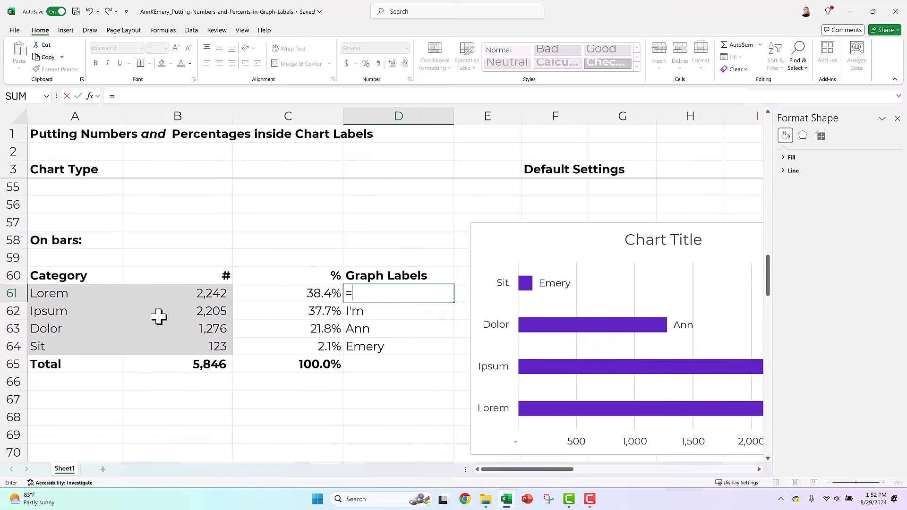
pyautogui.click(174, 292)
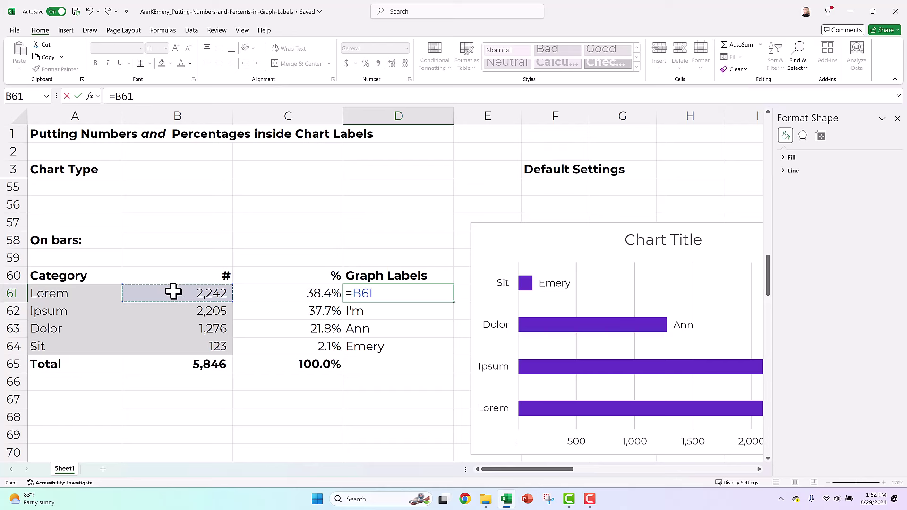
pyautogui.write('&')
pyautogui.click(293, 294)
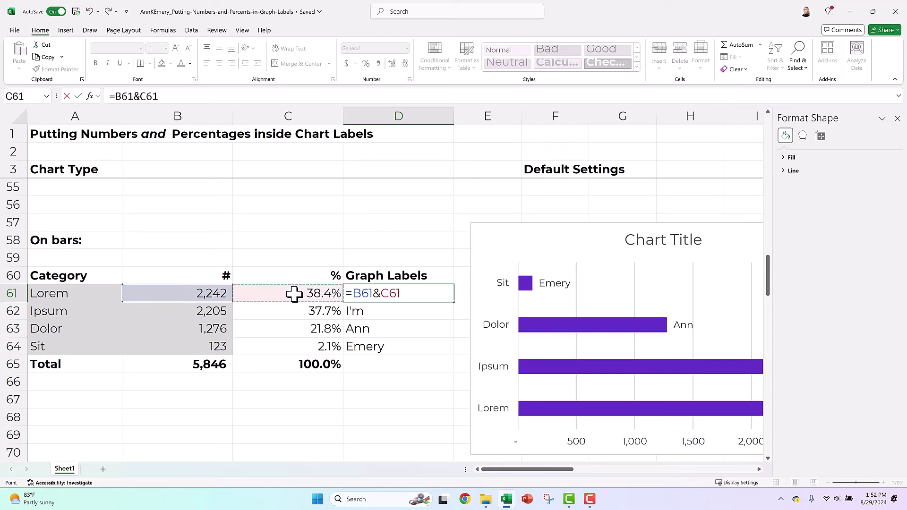
pyautogui.press('Return')
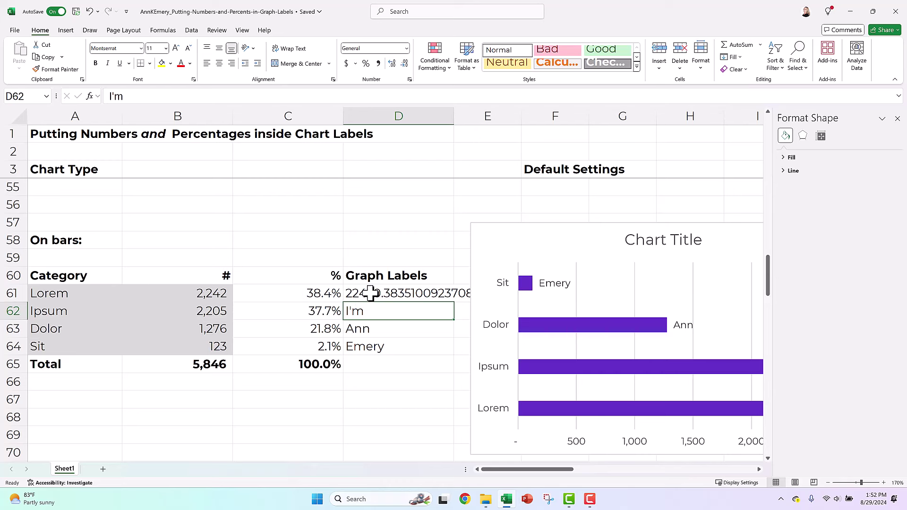
# Check C61's percentage decimals and underlying formula, leaving it unchanged.
pyautogui.click(331, 295)
pyautogui.click(395, 63)
pyautogui.click(394, 63)
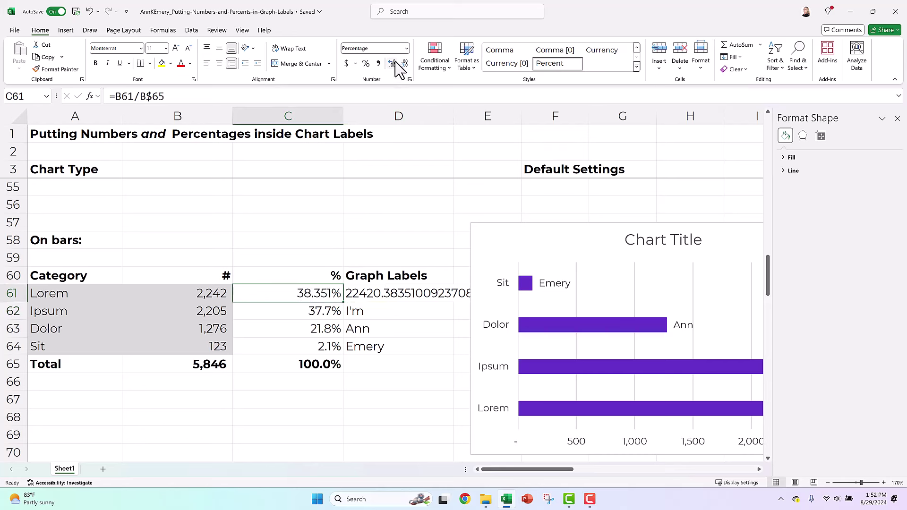
pyautogui.click(394, 63)
pyautogui.click(394, 63)
pyautogui.click(394, 63)
pyautogui.click(393, 63)
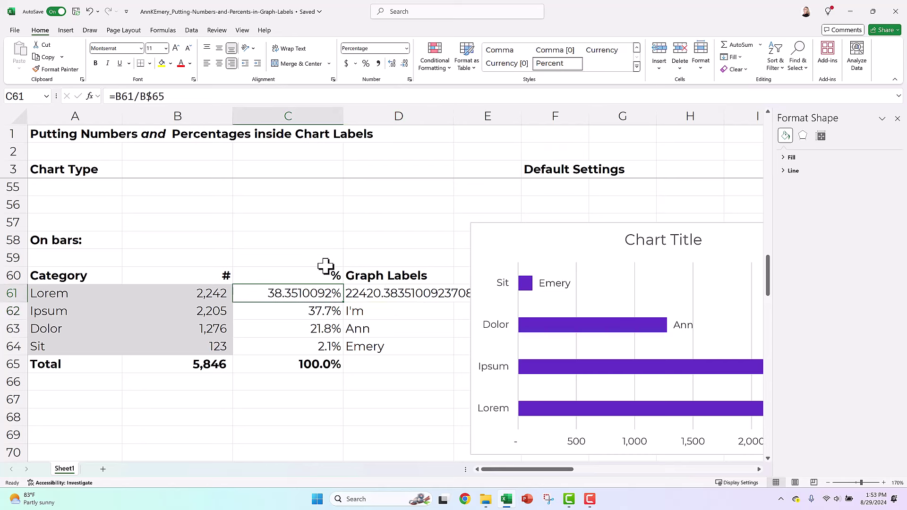
pyautogui.click(167, 96)
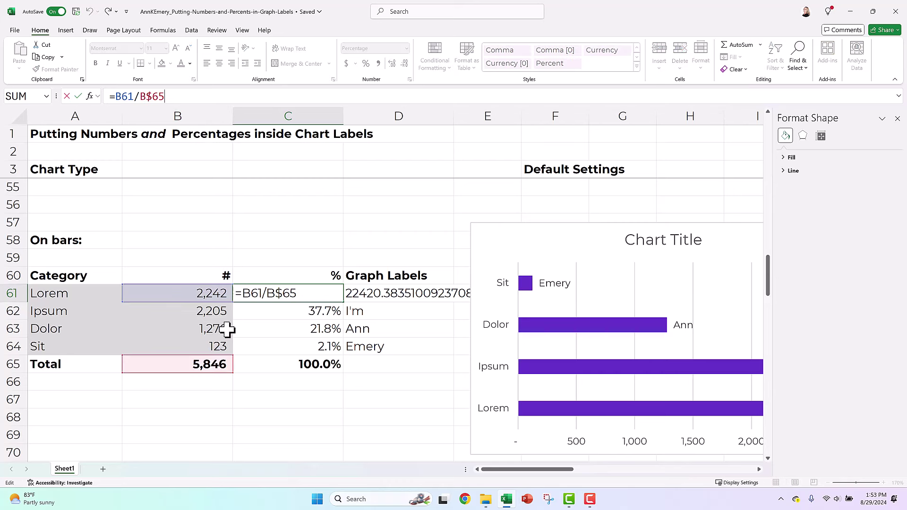
pyautogui.press('Return')
# Insert an opening " (" between B61 and C61 in the D61 formula.
pyautogui.doubleClick(366, 297)
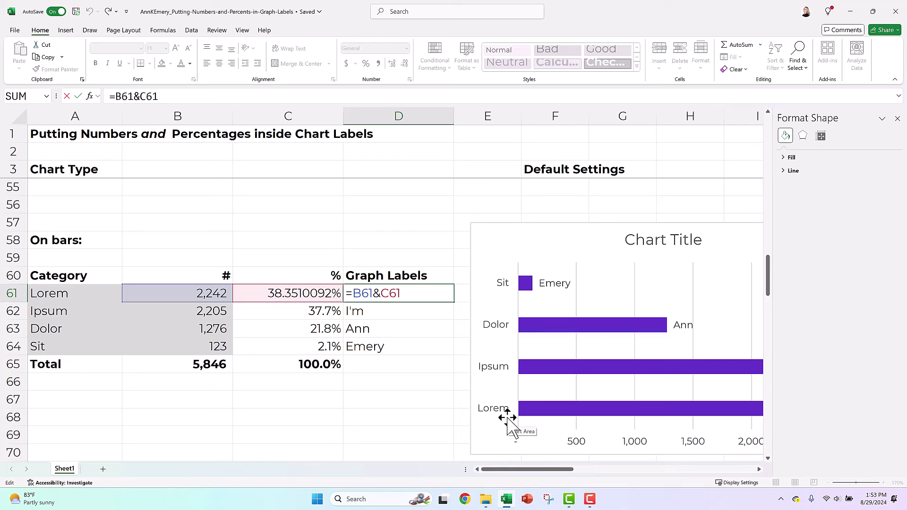
pyautogui.write('"')
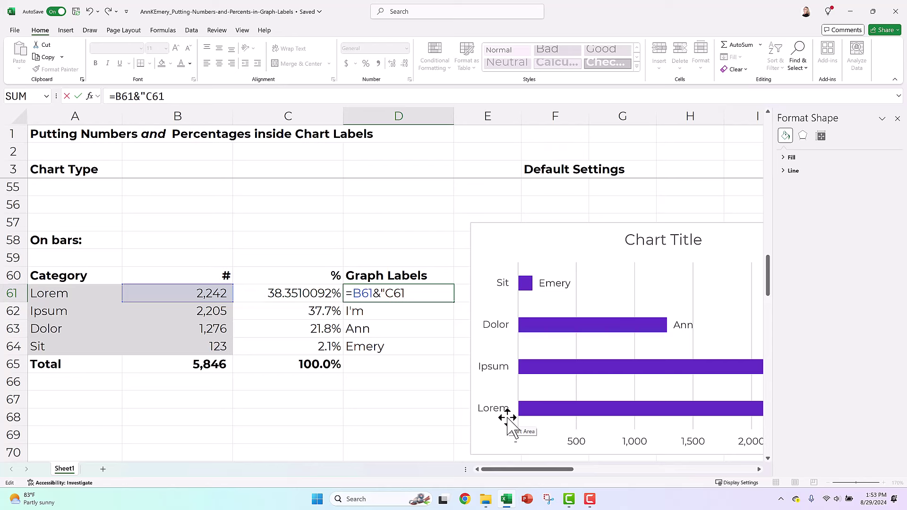
pyautogui.write('( "&')
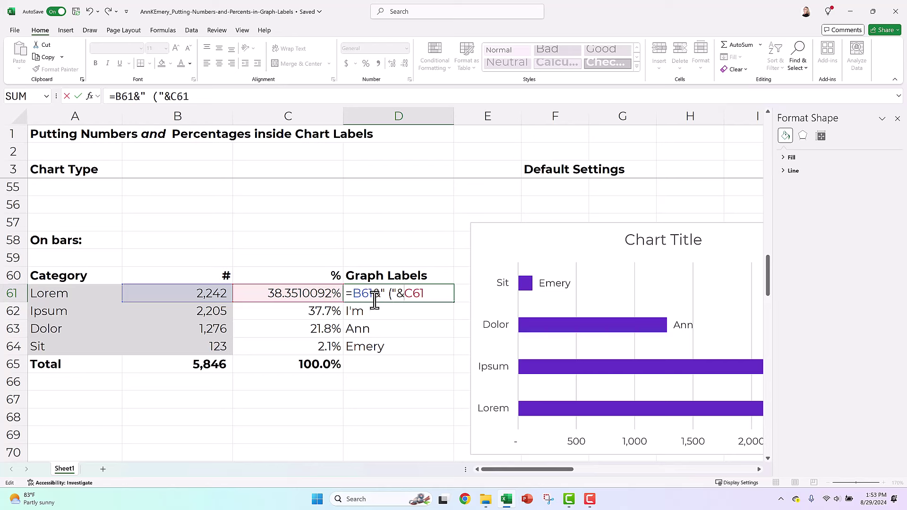
pyautogui.moveTo(373, 293); pyautogui.dragTo(381, 293)
pyautogui.click(400, 296)
pyautogui.press('Return')
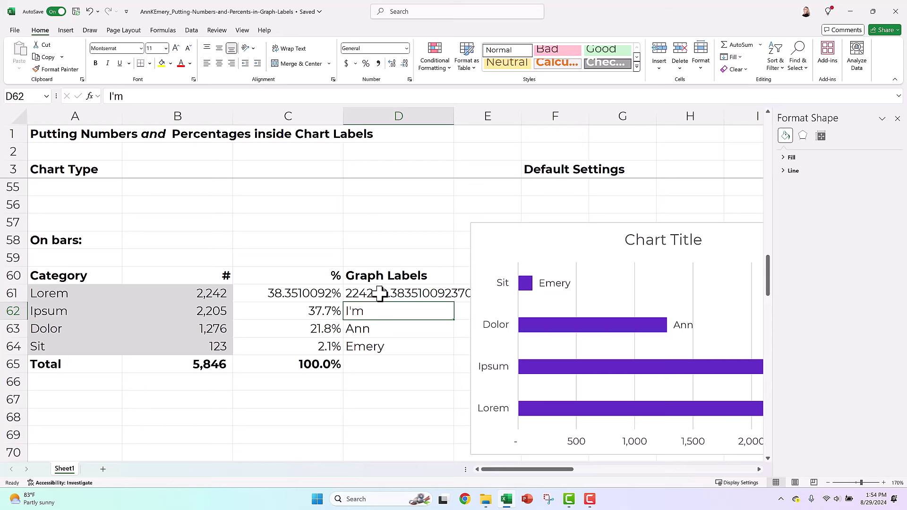
# Wrap the percentage as ROUND(C61*100,1) and close the label with "%)".
pyautogui.doubleClick(403, 293)
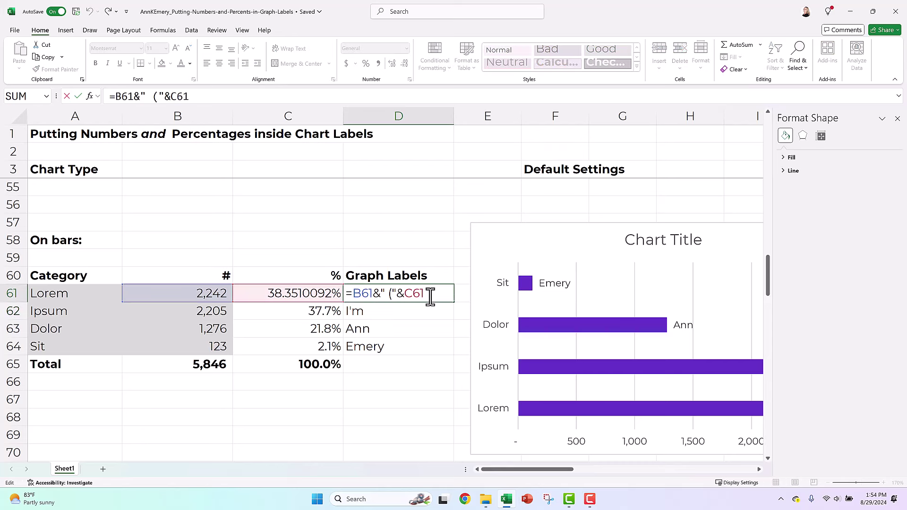
pyautogui.moveTo(676, 410)
pyautogui.write('*100')
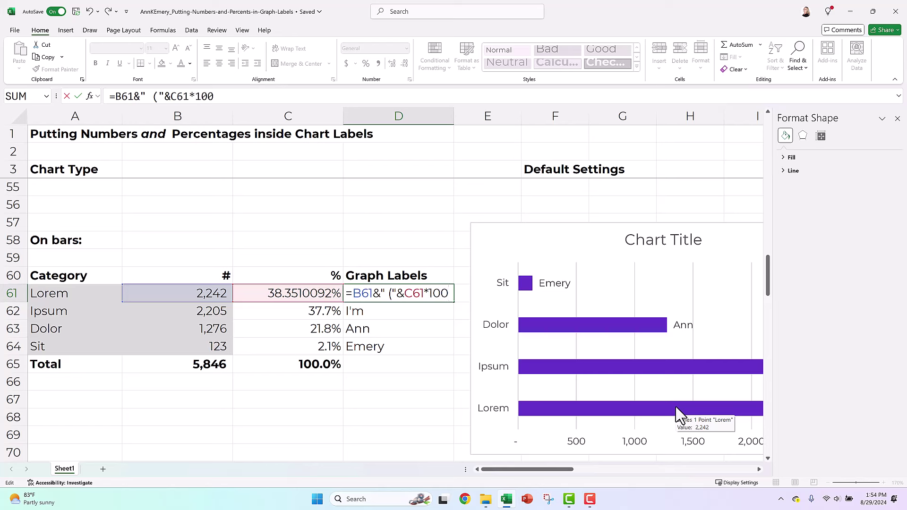
pyautogui.click(402, 293)
pyautogui.write('round(')
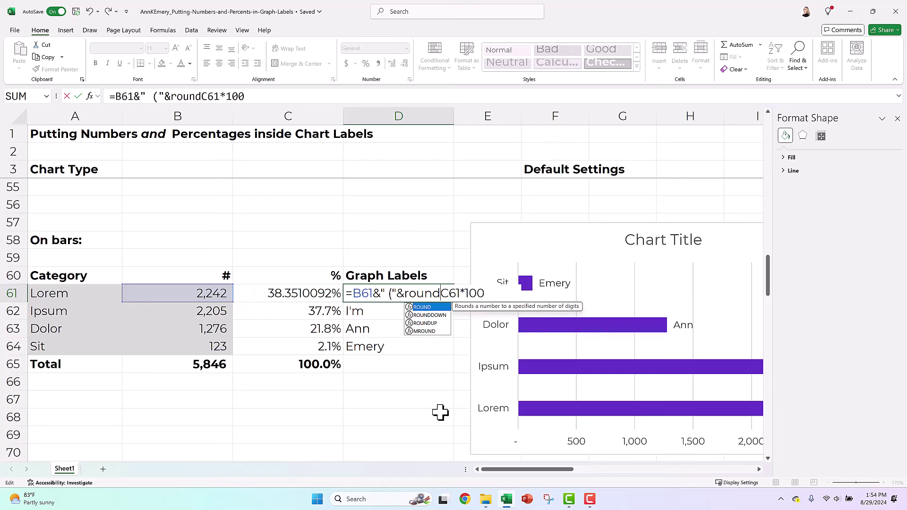
pyautogui.click(488, 293)
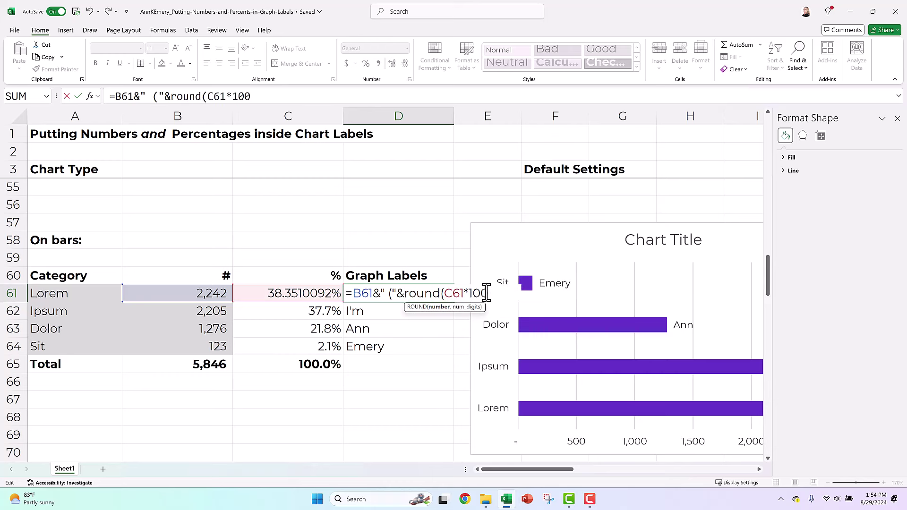
pyautogui.write(',1')
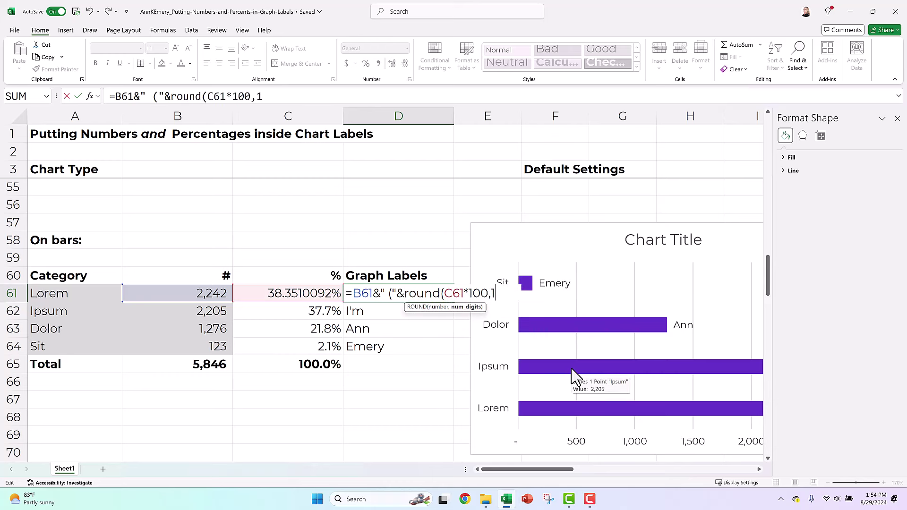
pyautogui.write(')&')
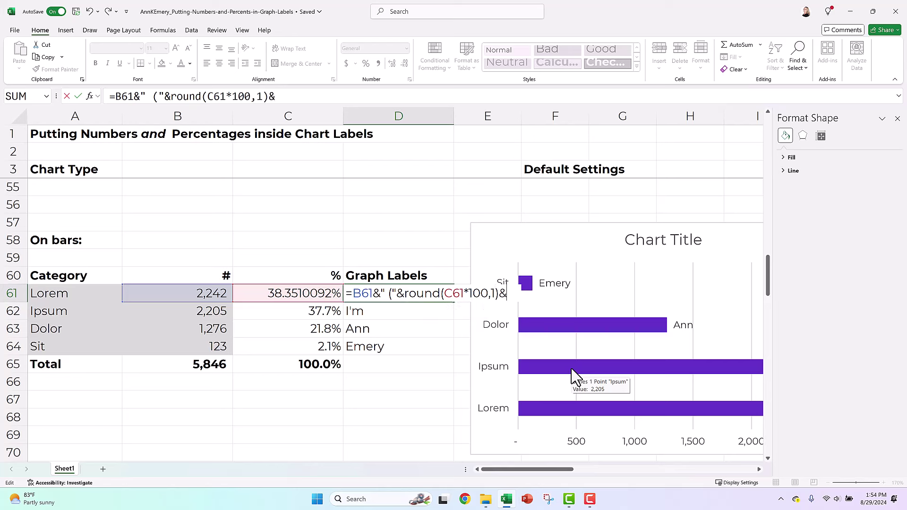
pyautogui.write('"%)"')
pyautogui.press('Return')
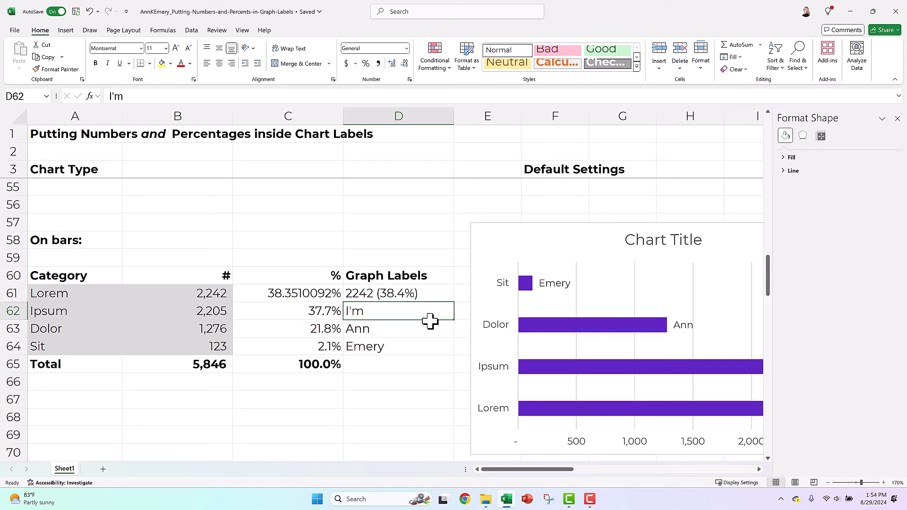
# Fill the D61 count-and-percentage label formula down through D64 and commit it, giving labels like 2242 (38.4%).
pyautogui.click(407, 295)
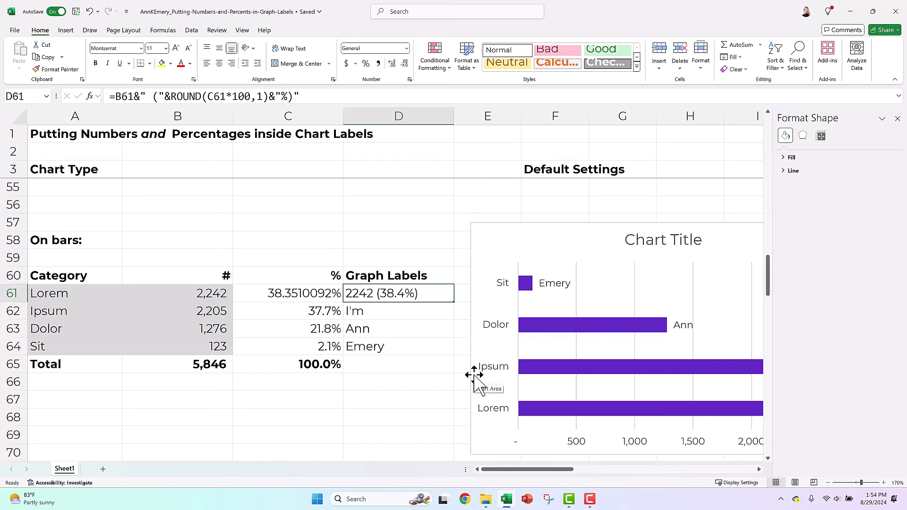
pyautogui.moveTo(454, 302); pyautogui.dragTo(452, 358)
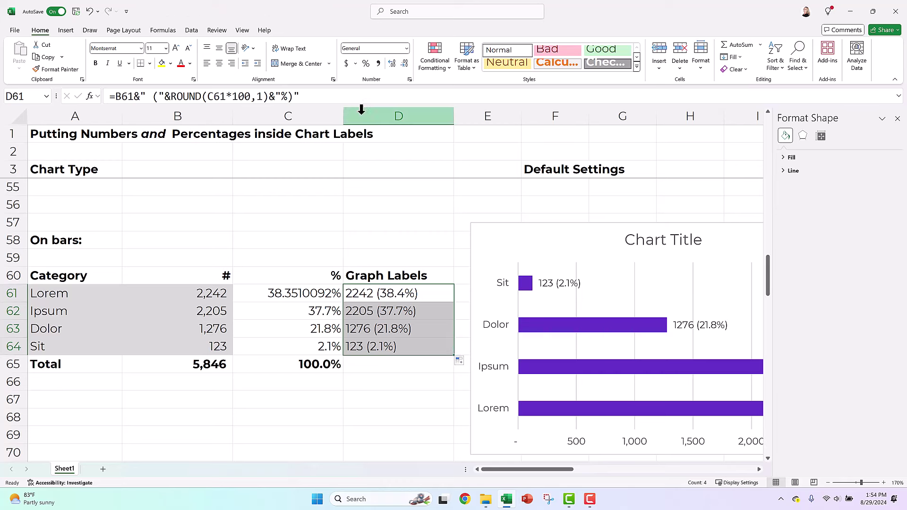
pyautogui.click(327, 96)
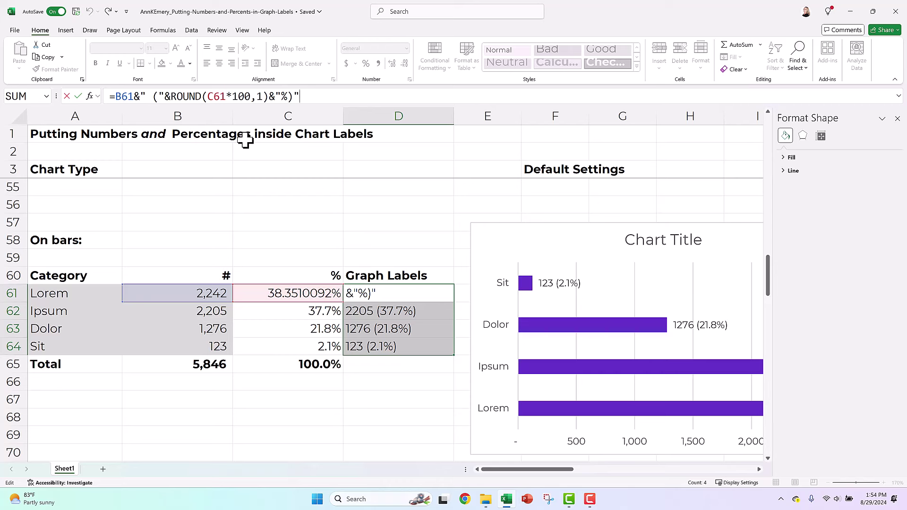
pyautogui.press('Return')
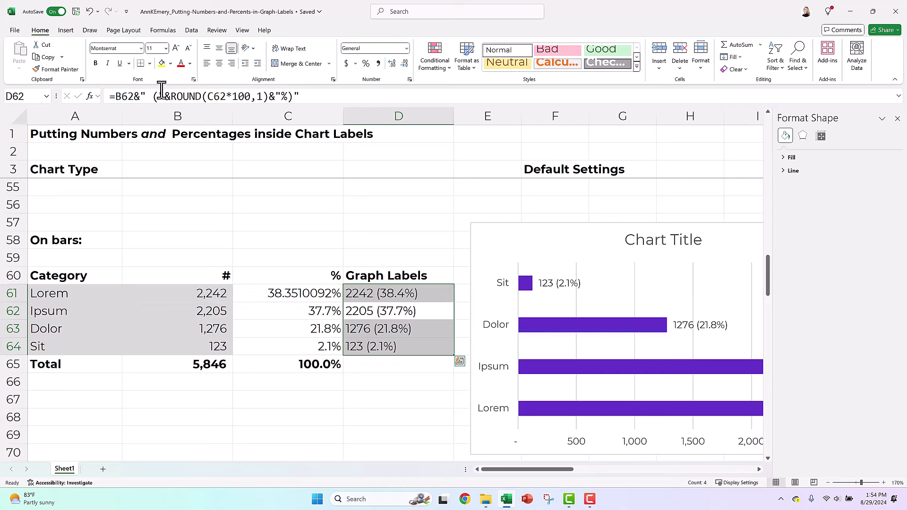
# Zoom out to 130% and scroll down to the big-numbers table near row 87.
pyautogui.click(827, 482)
pyautogui.click(828, 482)
pyautogui.click(828, 482)
pyautogui.click(828, 482)
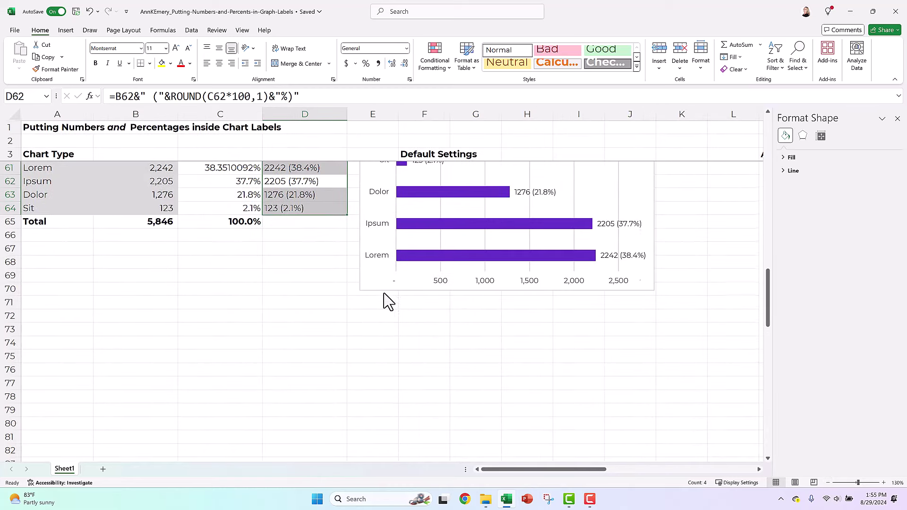
pyautogui.scroll(-7, 385, 297)
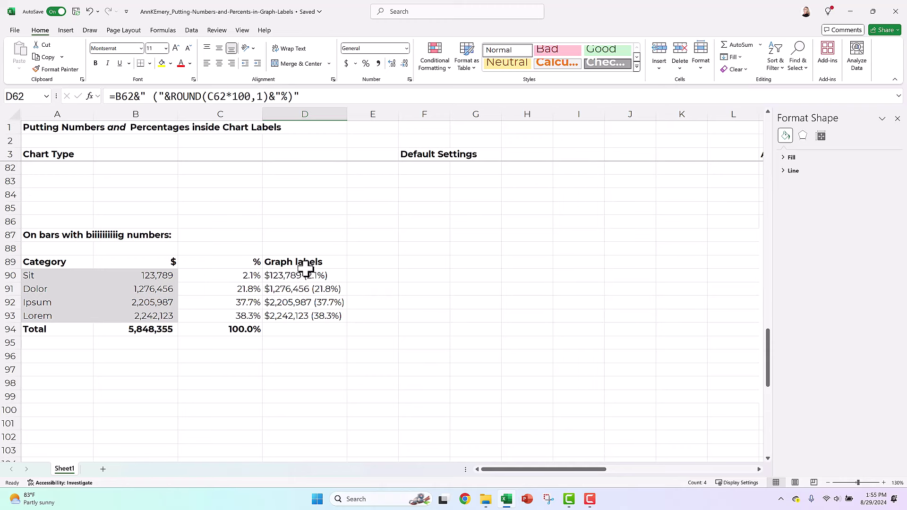
pyautogui.scroll(10, 305, 269)
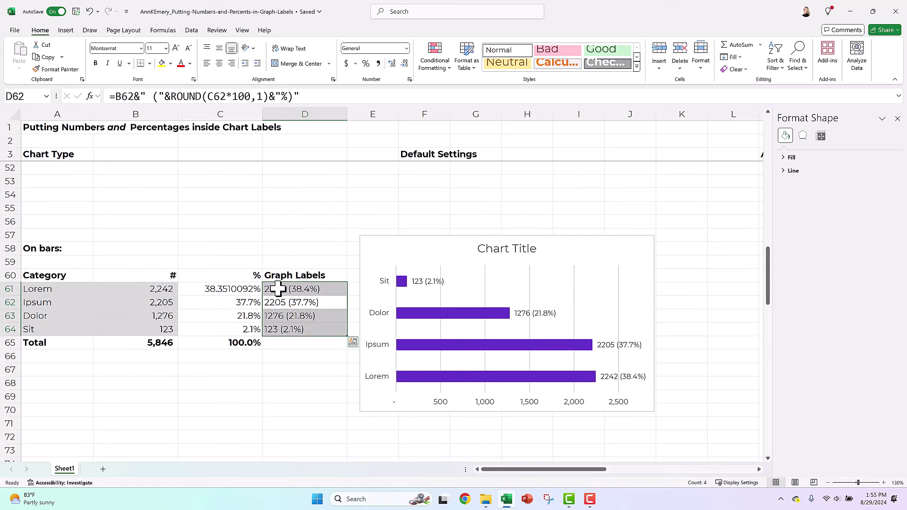
pyautogui.scroll(-3, 309, 301)
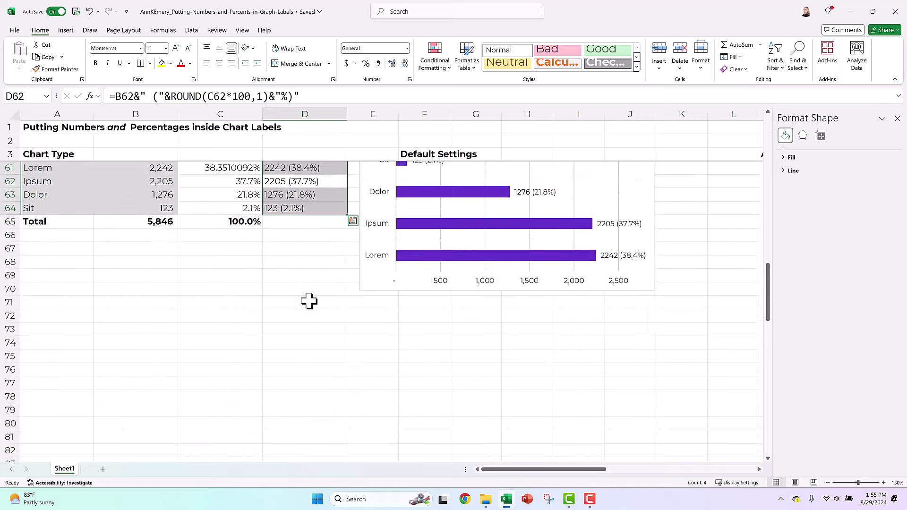
pyautogui.scroll(-7, 309, 301)
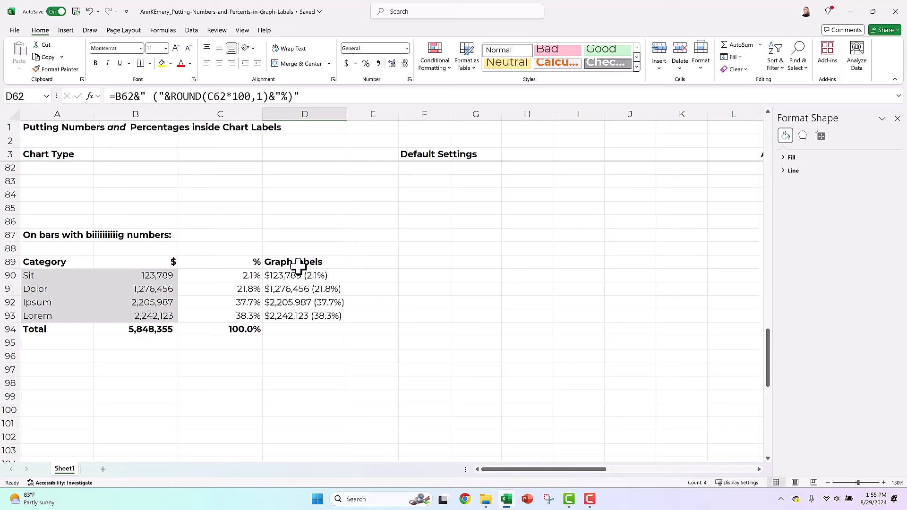
# Inspect D90's three-line IF dollar-label formula, then select the categories and amounts A90:B93.
pyautogui.click(314, 262)
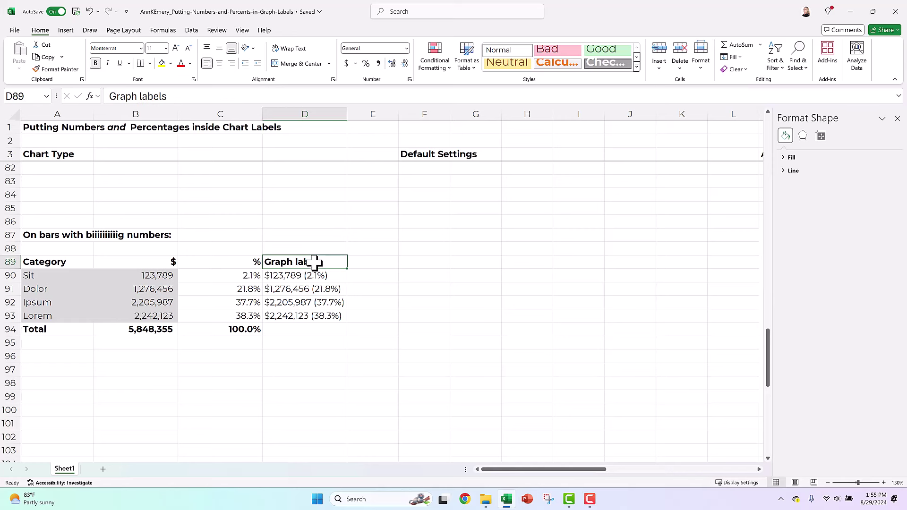
pyautogui.click(315, 281)
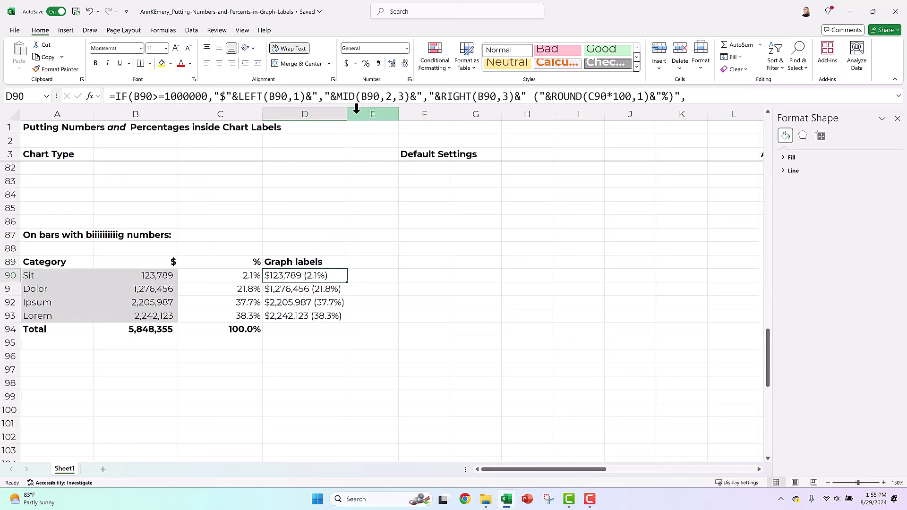
pyautogui.moveTo(356, 113); pyautogui.dragTo(355, 143)
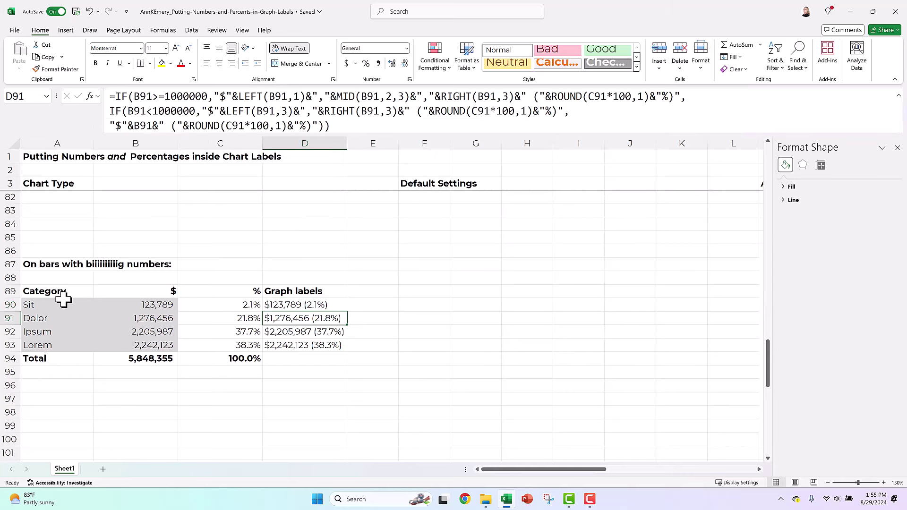
pyautogui.click(94, 301)
pyautogui.moveTo(94, 300); pyautogui.dragTo(128, 344)
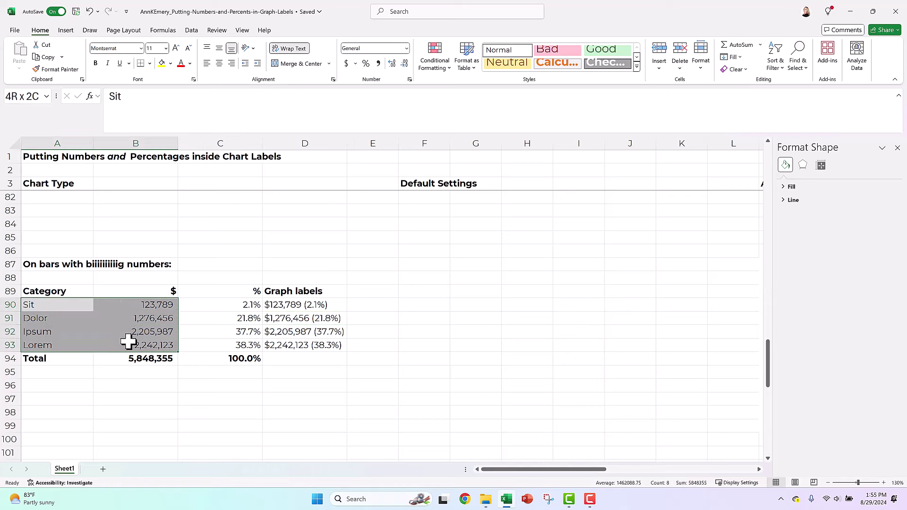
# Insert a clustered bar chart of A90:B93 and move it beside the table.
pyautogui.click(66, 30)
pyautogui.click(313, 45)
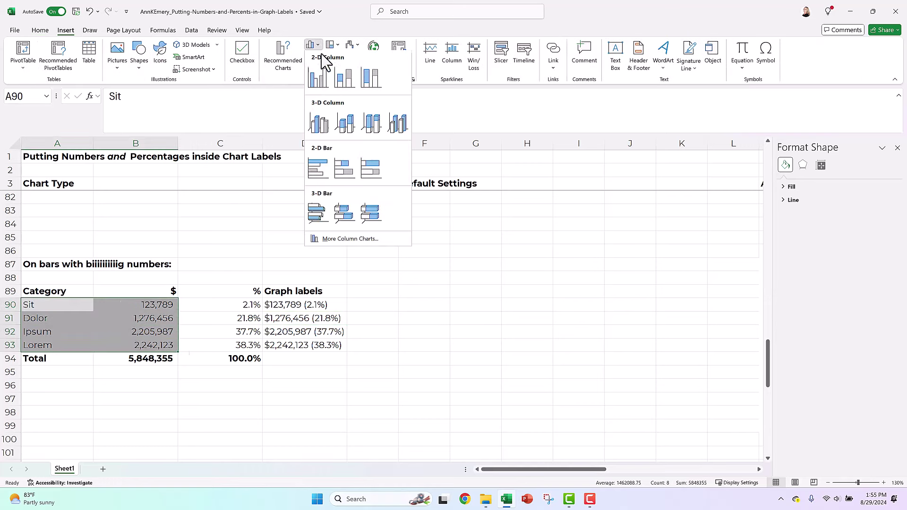
pyautogui.click(329, 168)
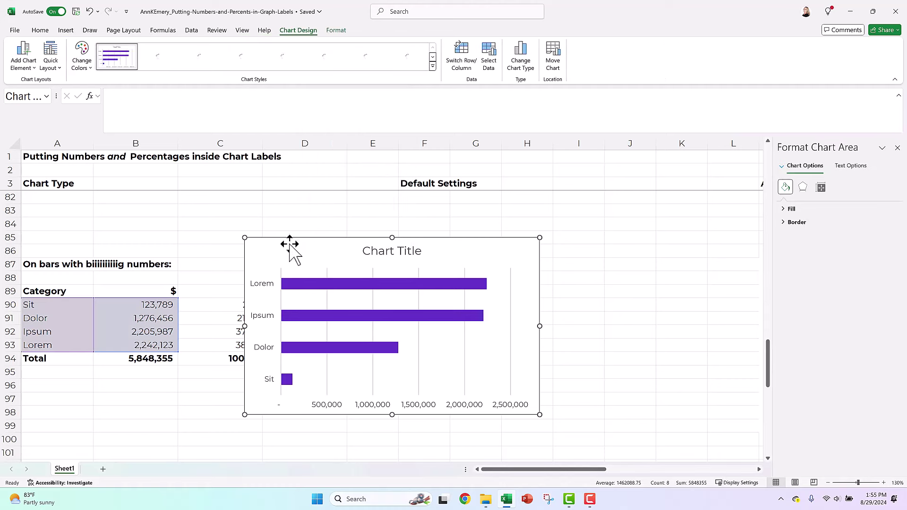
pyautogui.moveTo(444, 244); pyautogui.dragTo(457, 244)
# Add data labels to the chart's bar series.
pyautogui.click(461, 284)
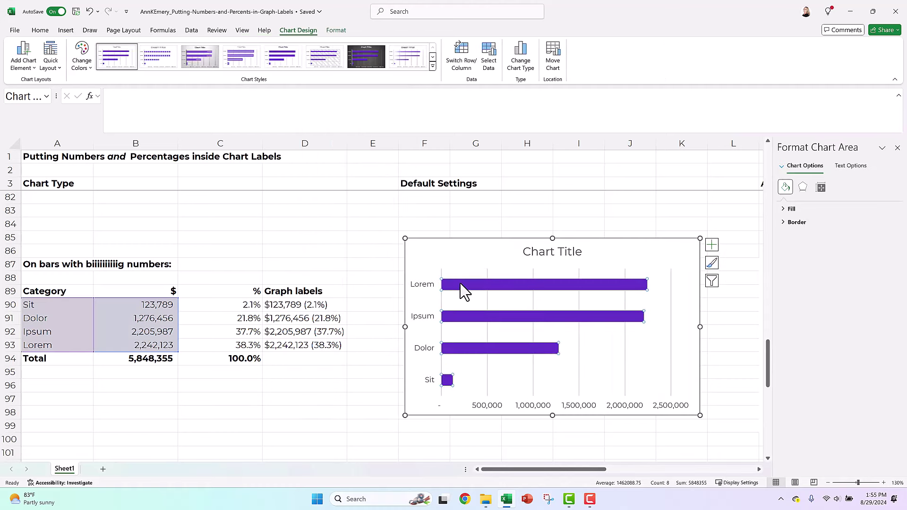
pyautogui.rightClick(462, 286)
pyautogui.press('Escape')
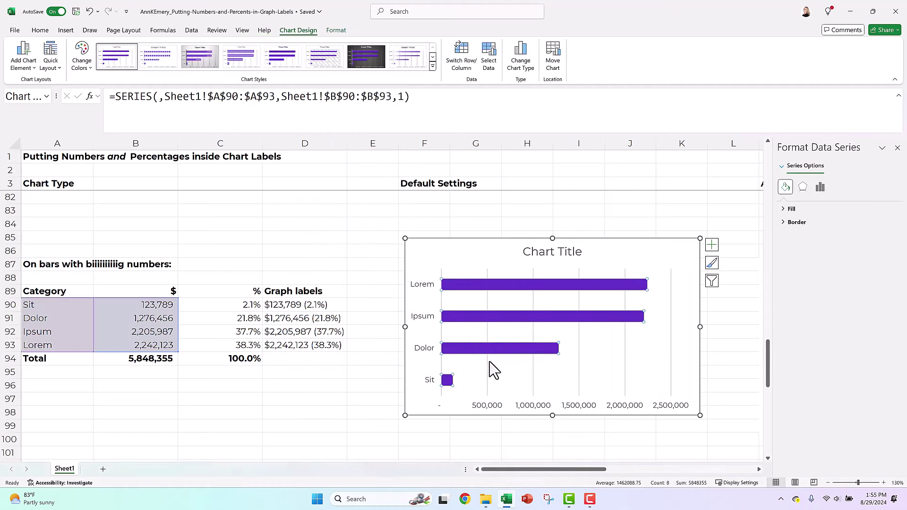
pyautogui.click(666, 289)
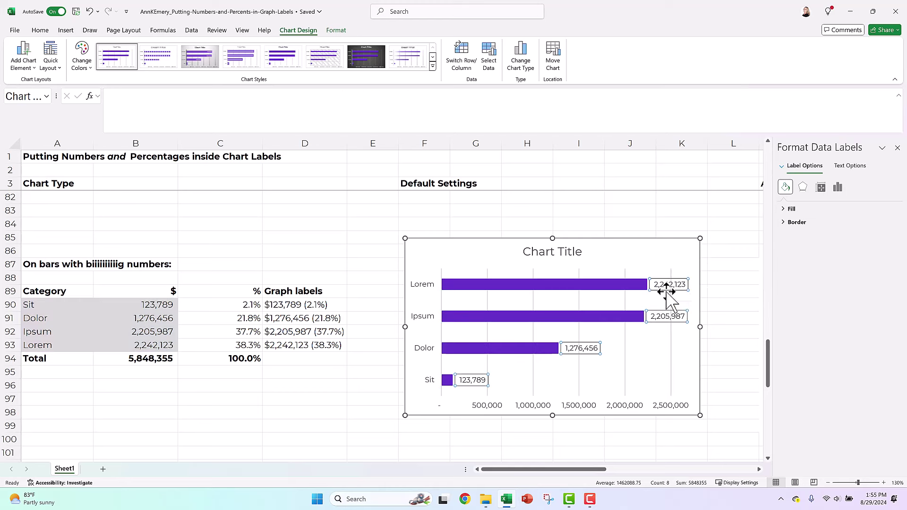
pyautogui.rightClick(666, 292)
pyautogui.click(699, 385)
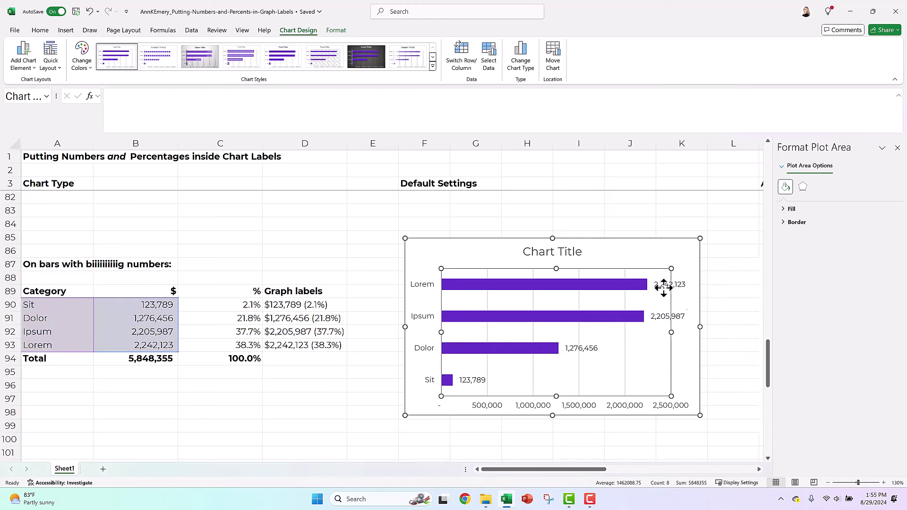
# Make the data labels use Value From Cells D90:D93 with Value unchecked.
pyautogui.click(663, 287)
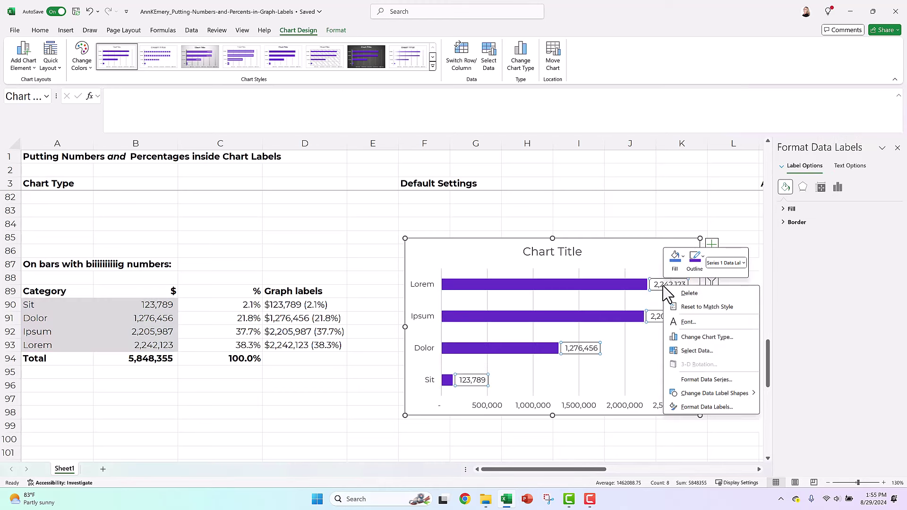
pyautogui.click(702, 407)
pyautogui.click(795, 230)
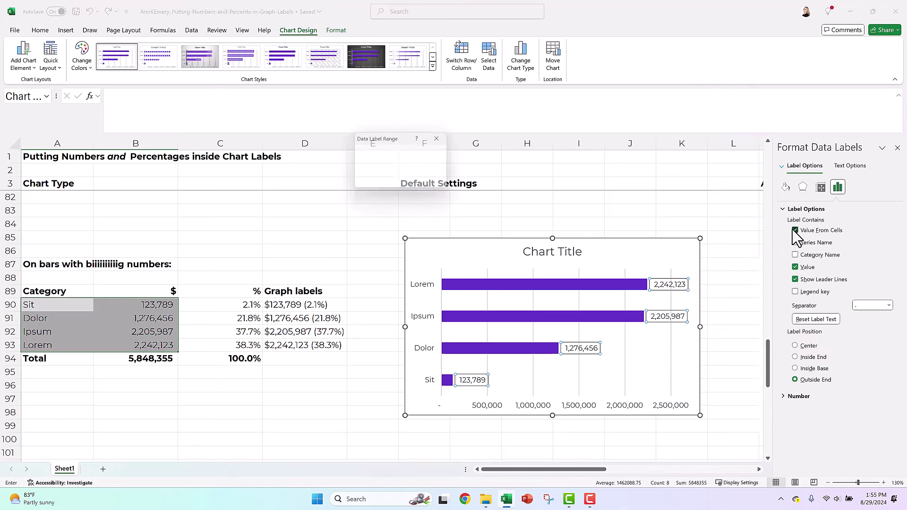
pyautogui.moveTo(337, 303); pyautogui.dragTo(339, 342)
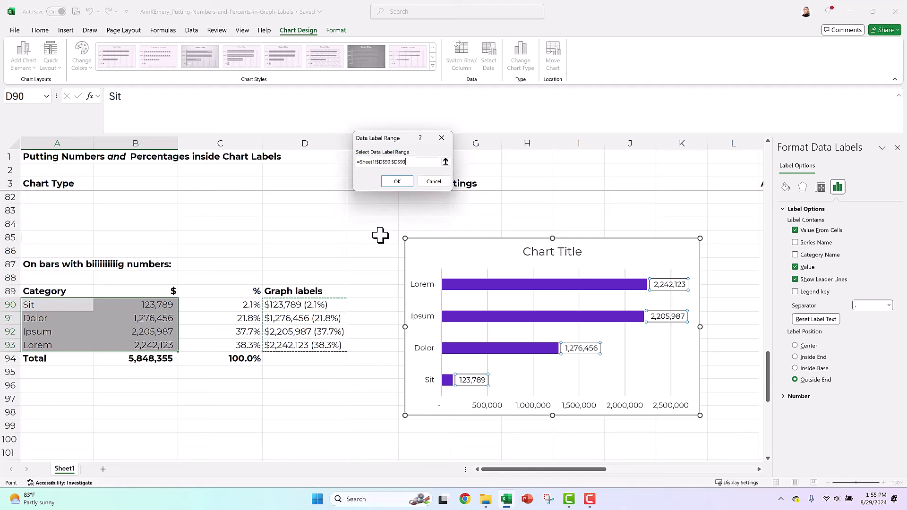
pyautogui.click(398, 183)
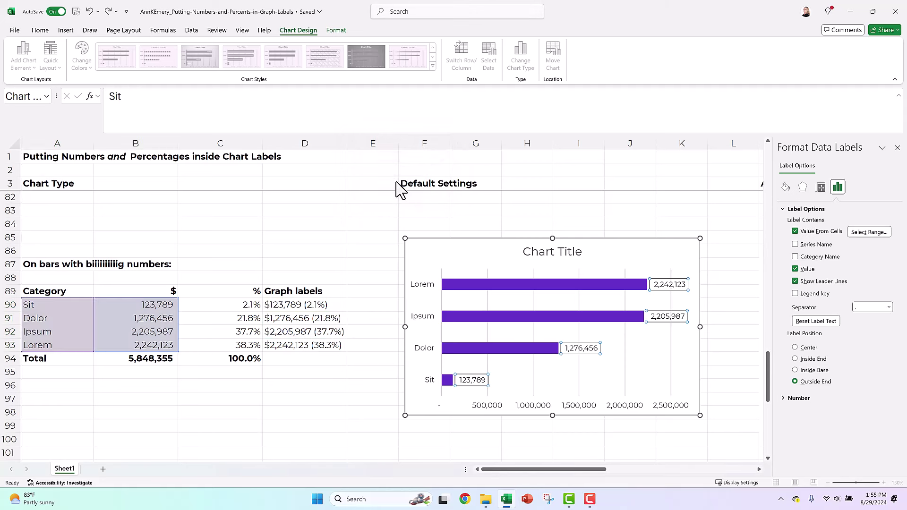
pyautogui.click(796, 269)
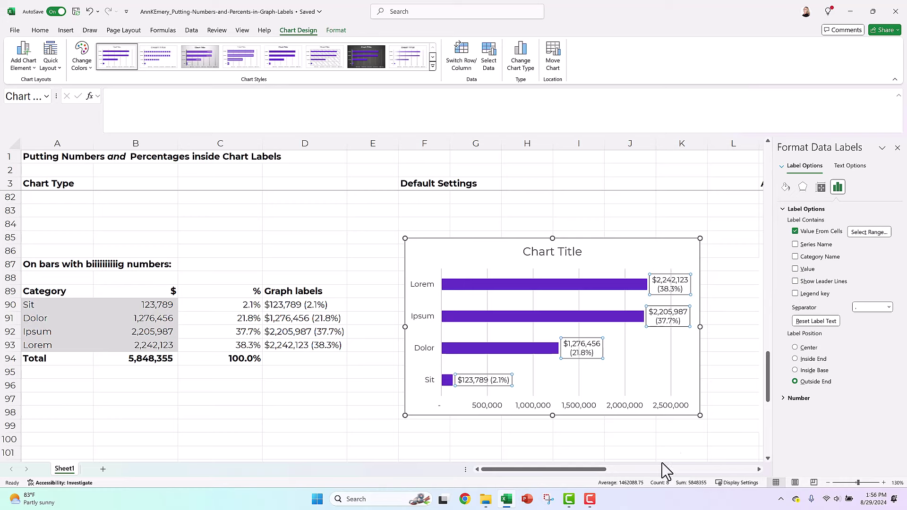
# Glance right at the chart, scroll back and down, and view D116's $k/$M IF label formula.
pyautogui.moveTo(604, 470); pyautogui.dragTo(660, 478)
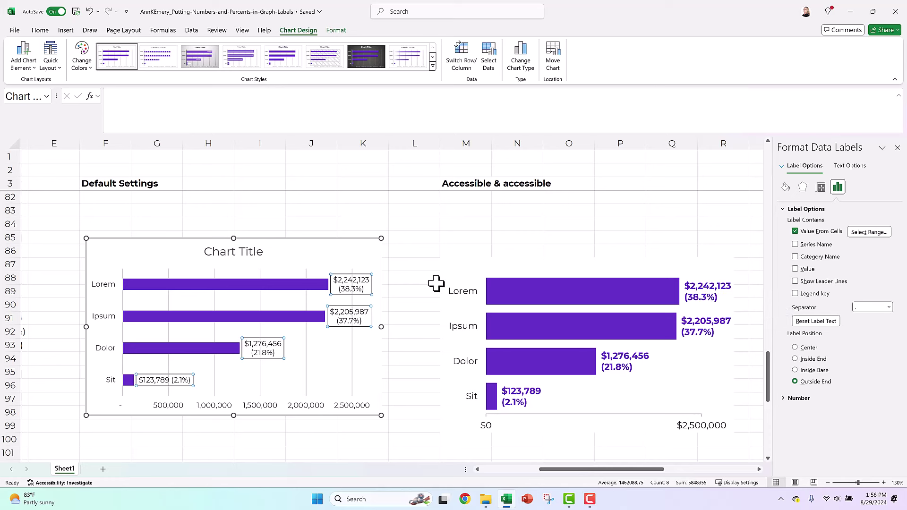
pyautogui.moveTo(647, 469); pyautogui.dragTo(574, 469)
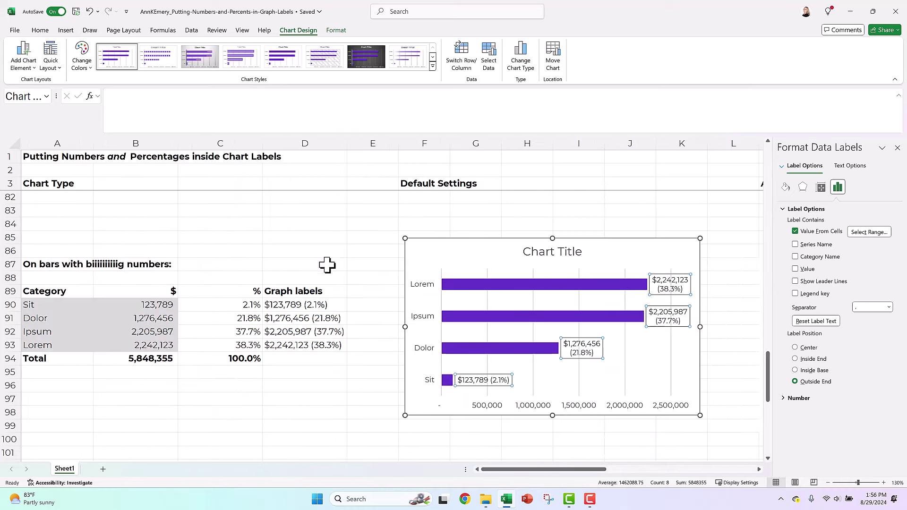
pyautogui.scroll(-9, 326, 273)
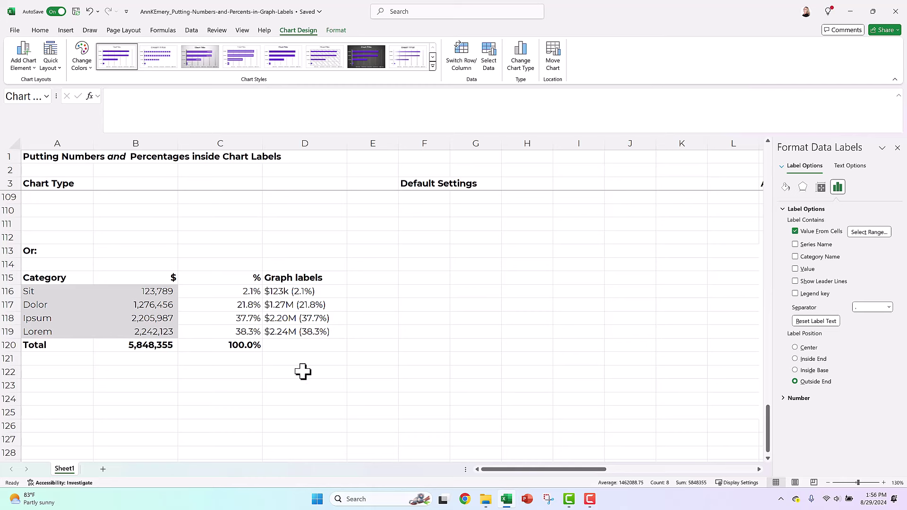
pyautogui.click(299, 291)
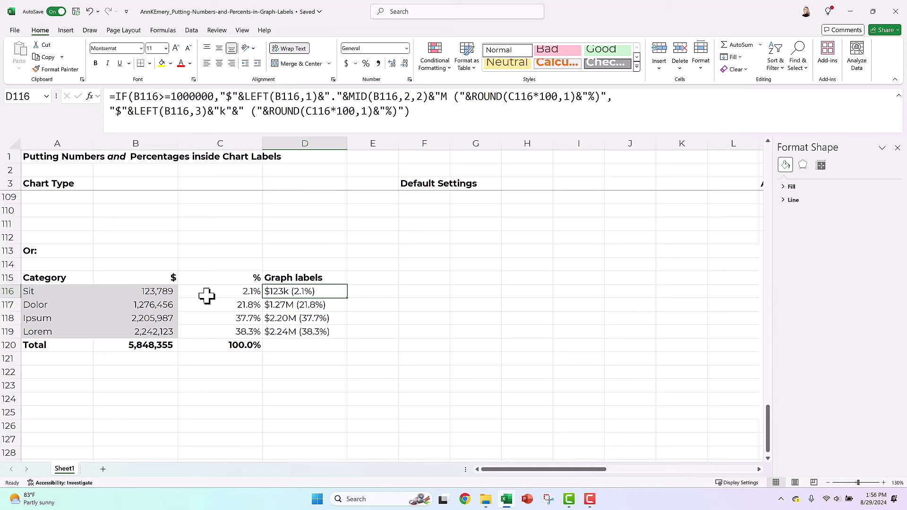
# Scroll right to columns G–U and select the accessible bar chart showing labels like $2.24M (38.3%).
pyautogui.moveTo(527, 470); pyautogui.dragTo(614, 482)
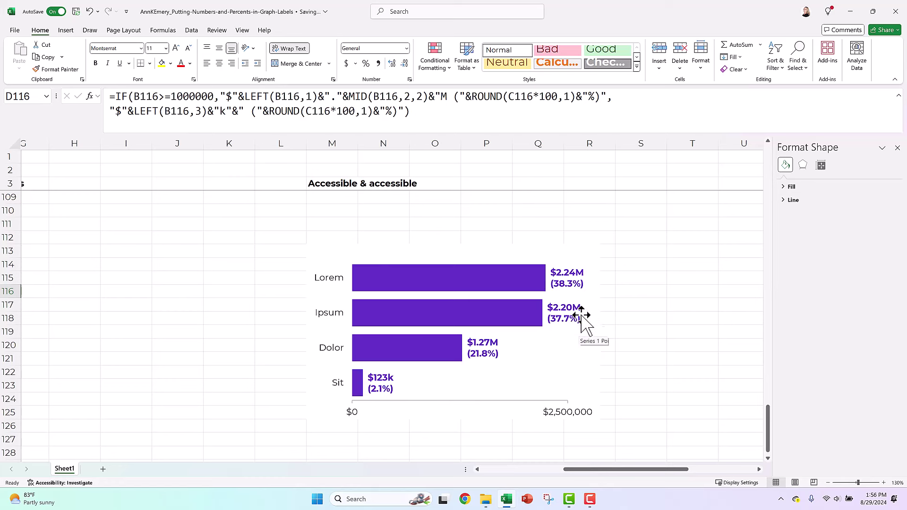
pyautogui.click(574, 249)
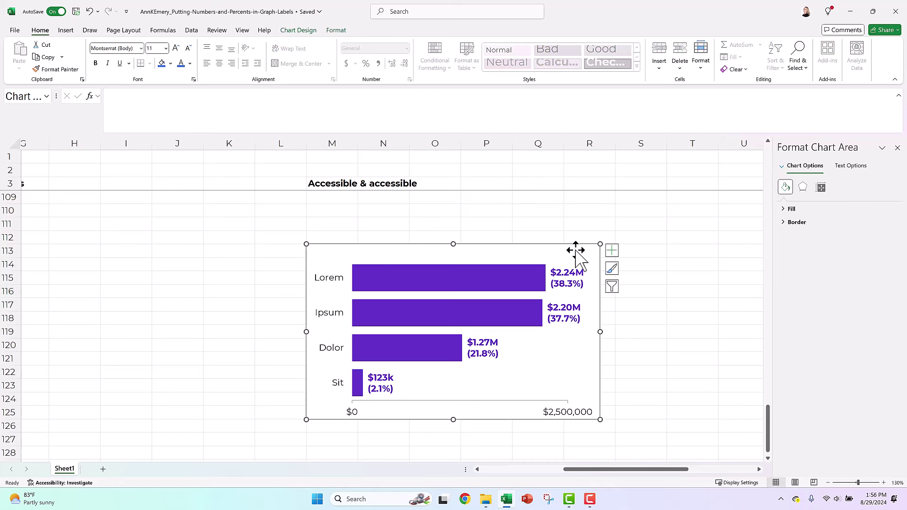